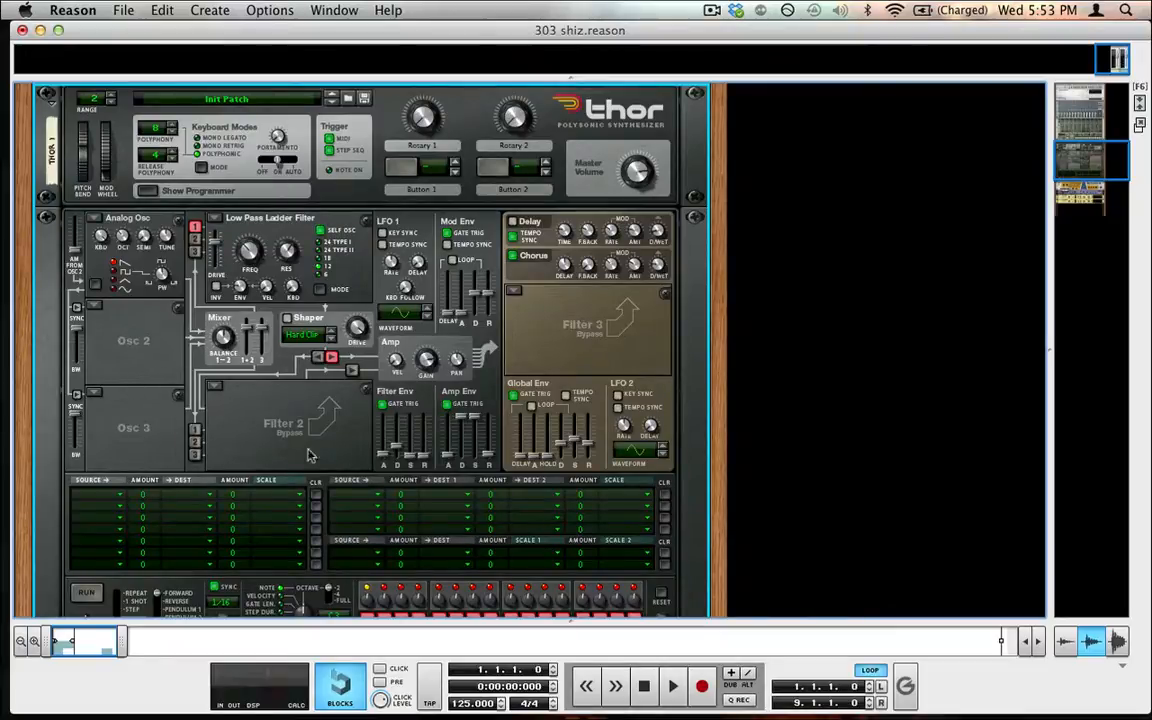
pyautogui.scroll(-10, 358, 303)
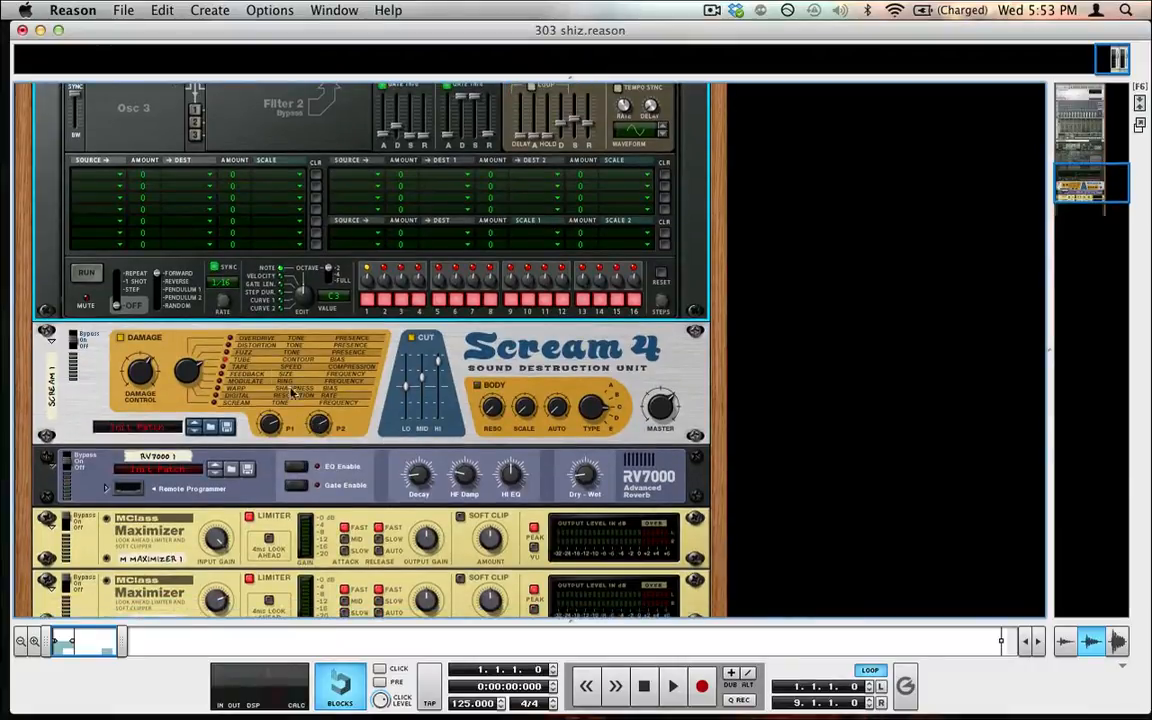
pyautogui.scroll(10, 352, 487)
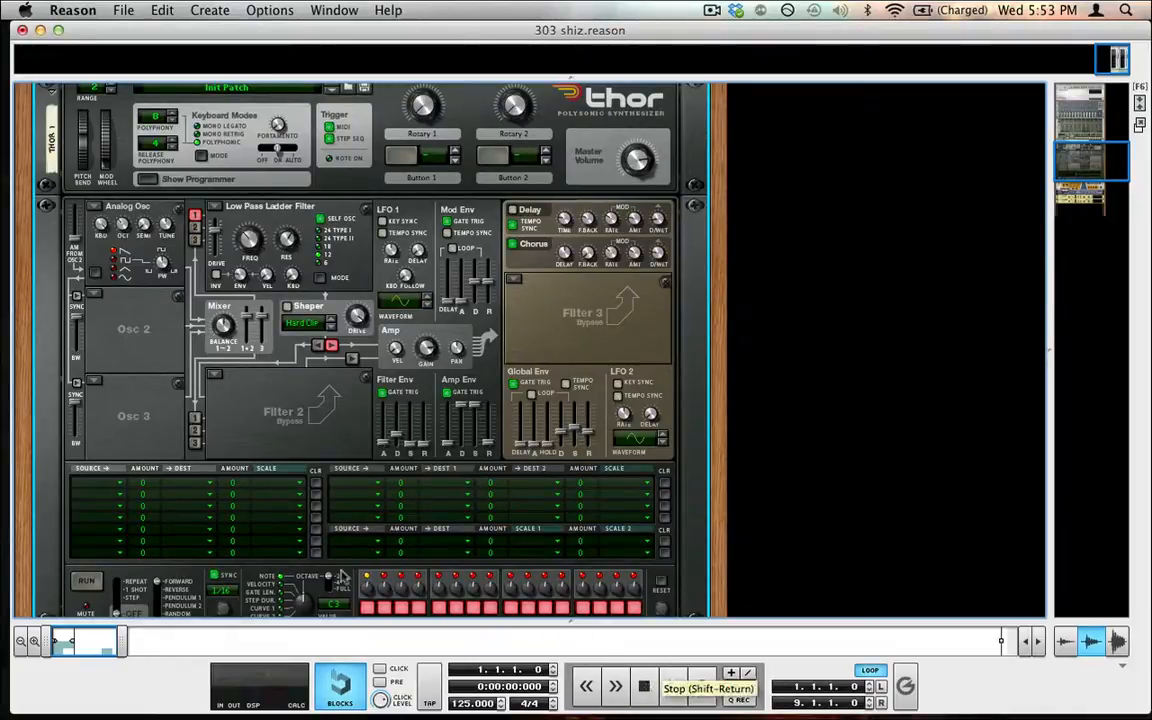
pyautogui.scroll(3, 190, 367)
pyautogui.scroll(-4, 190, 367)
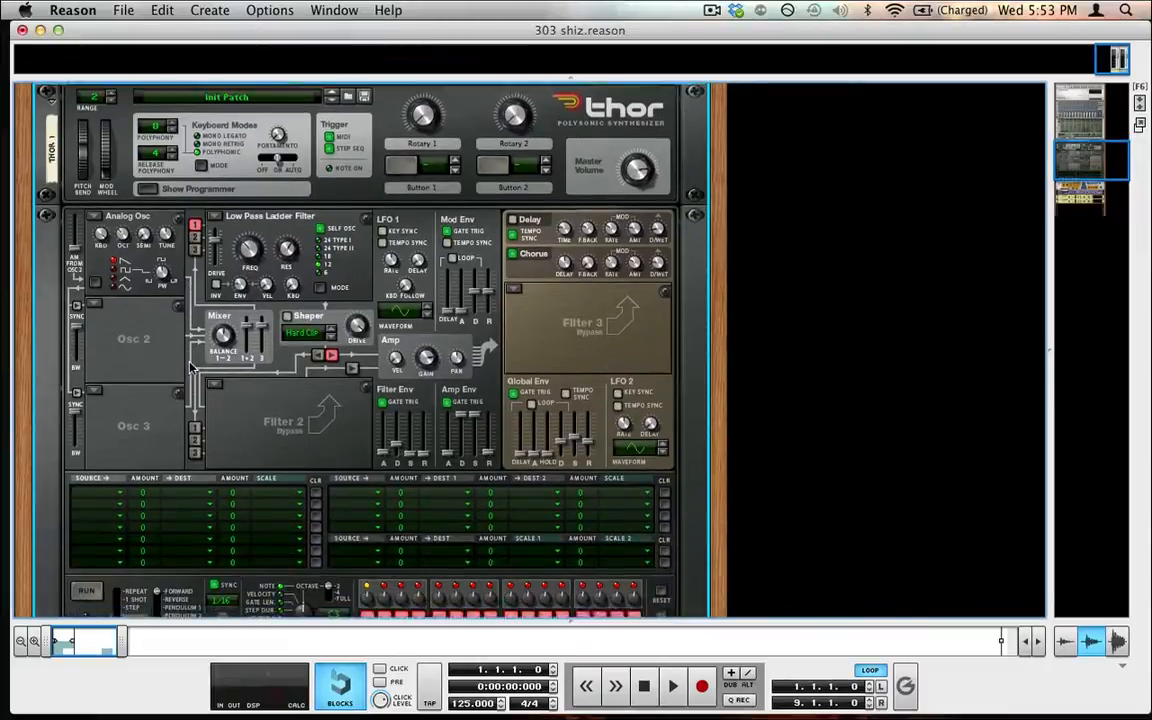
# Start playback and adjust the first Thor's low pass ladder filter frequency
pyautogui.press('space')
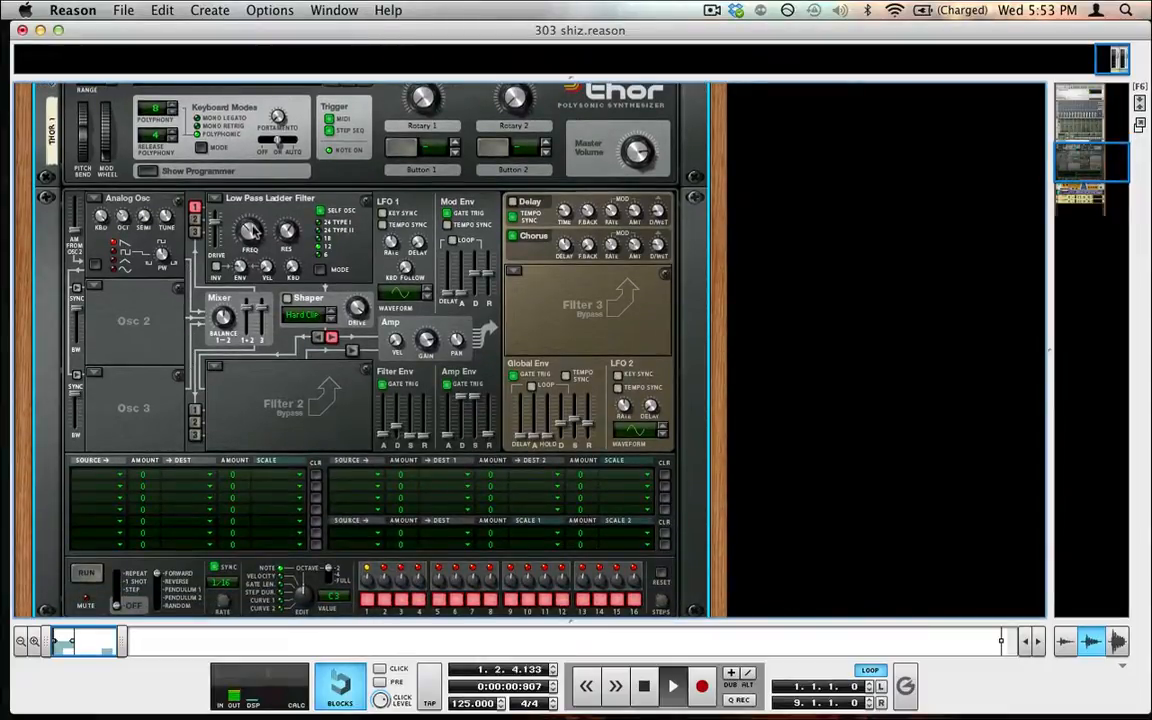
pyautogui.moveTo(255, 248); pyautogui.dragTo(210, 168)
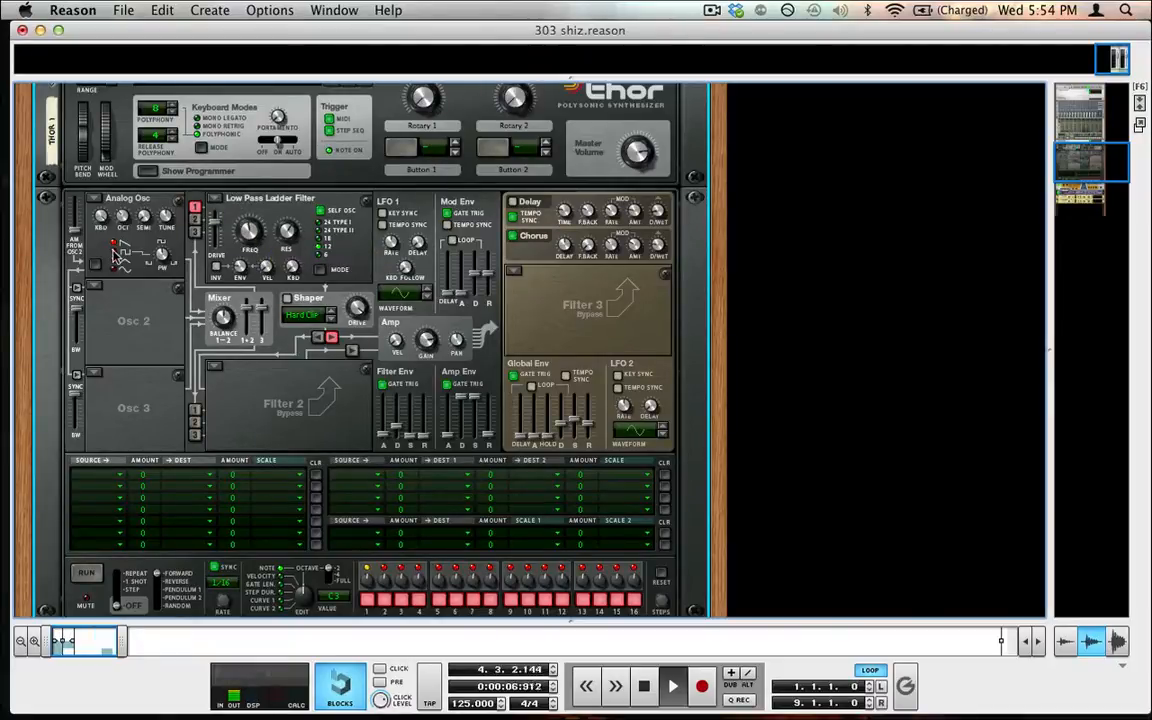
pyautogui.moveTo(248, 230); pyautogui.dragTo(253, 270)
# Adjust the filter envelope slider and the filter envelope amount, then stop playback and return to the start
pyautogui.moveTo(397, 421)
pyautogui.mouseDown()
pyautogui.moveTo(399, 440)
pyautogui.moveTo(398, 425)
pyautogui.mouseUp()
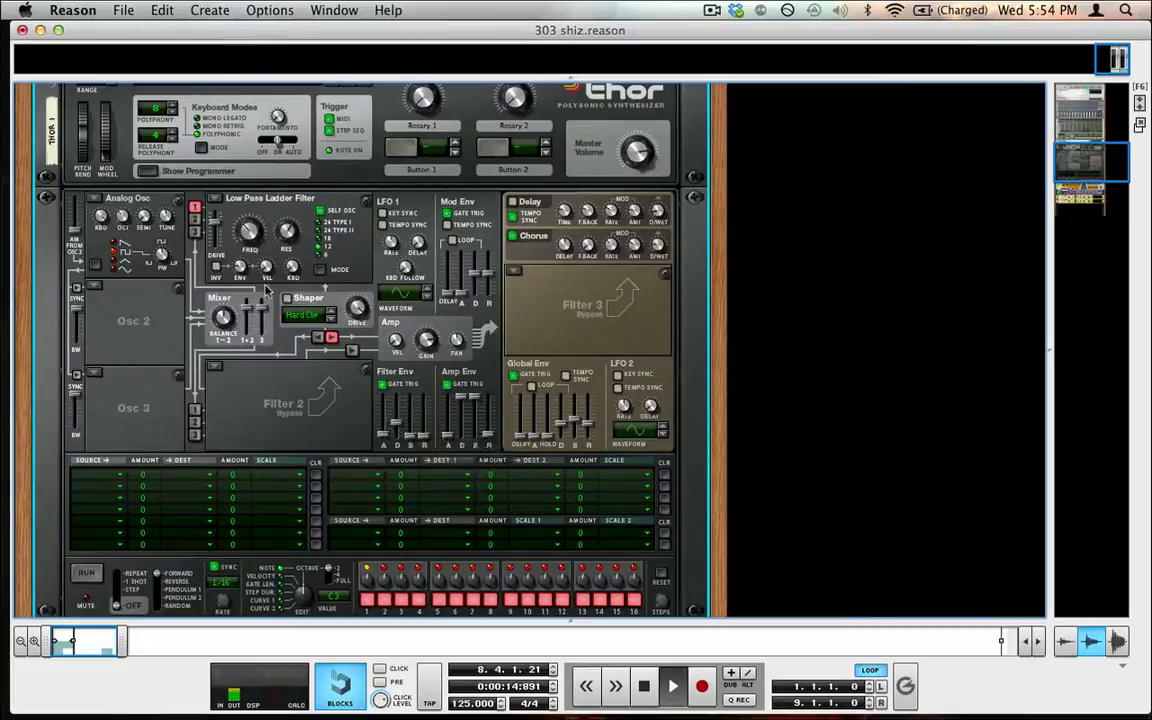
pyautogui.moveTo(240, 265); pyautogui.dragTo(242, 220)
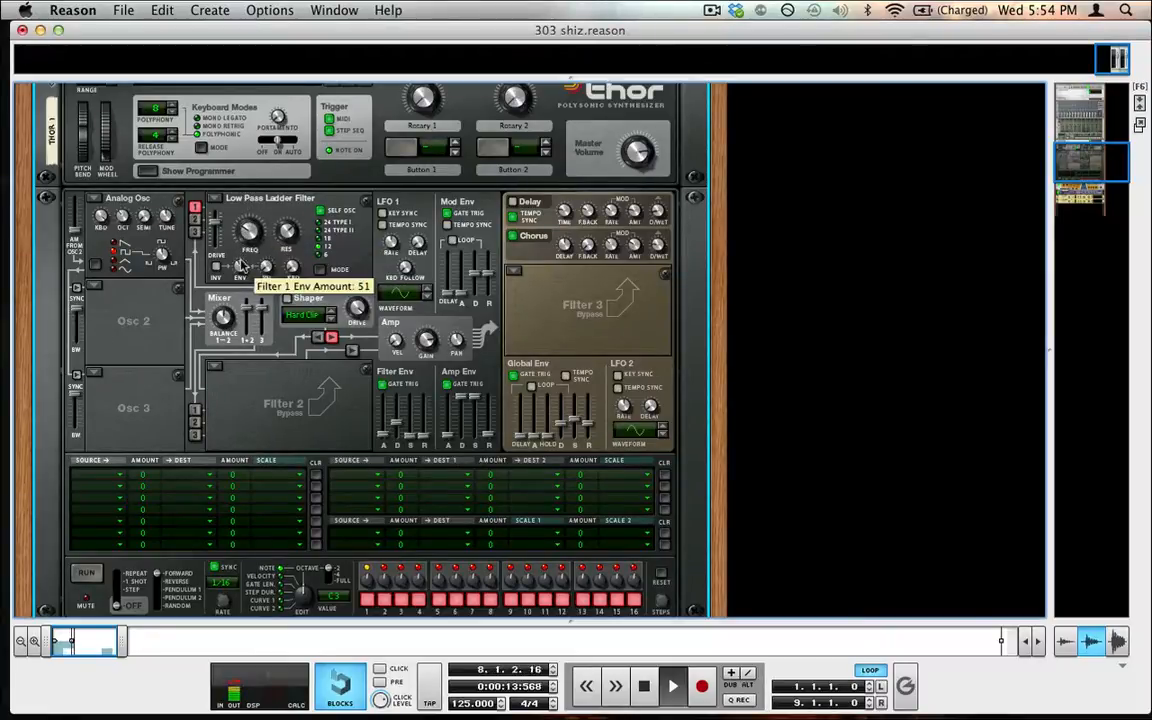
pyautogui.doubleClick(644, 686)
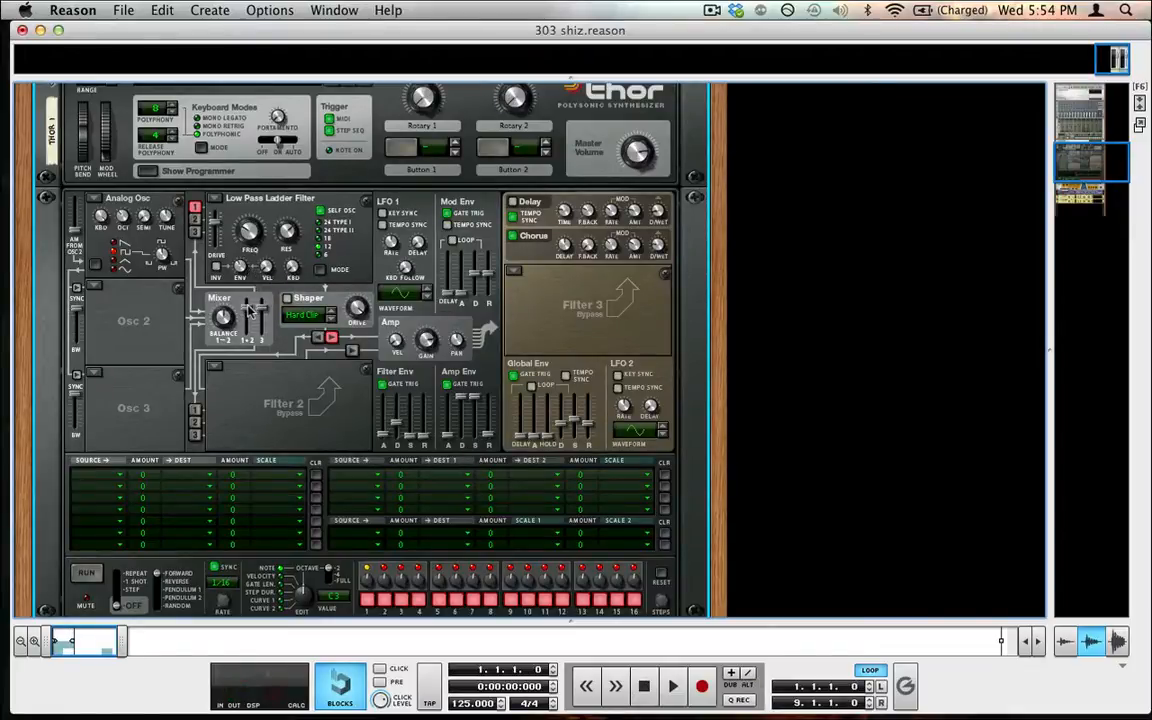
# Create a new Thor Polysonic Synthesizer below the second Maximizer at the bottom of the rack
pyautogui.scroll(-2, 225, 280)
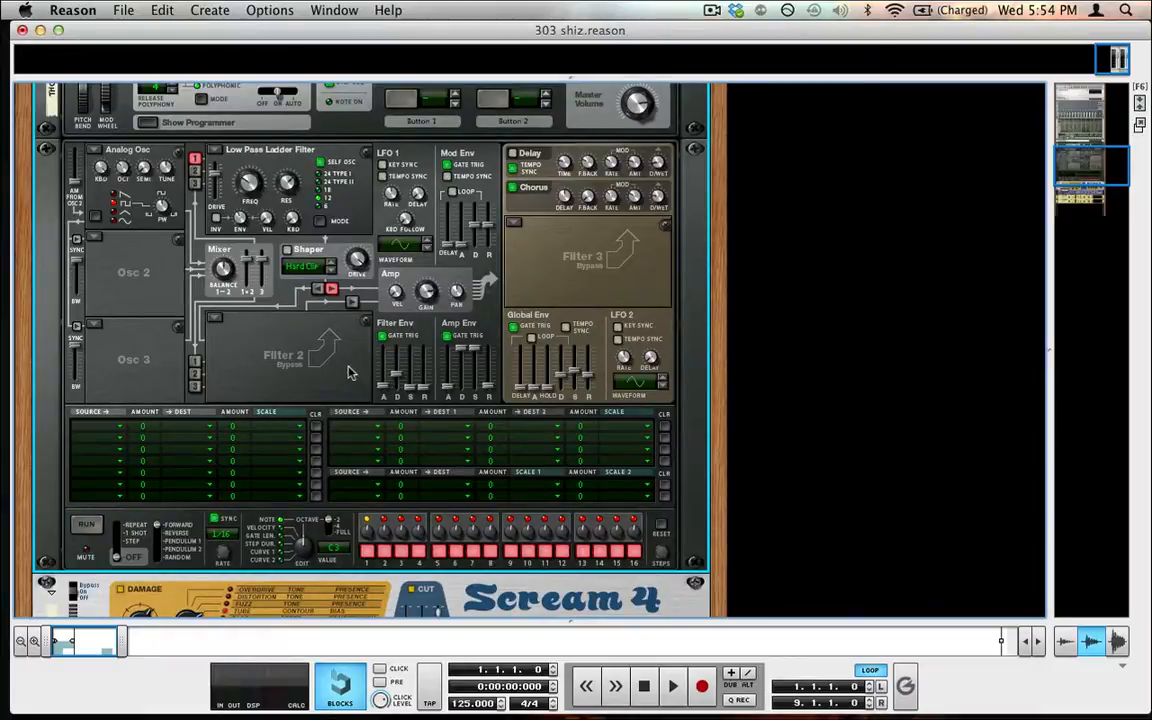
pyautogui.scroll(-5, 348, 372)
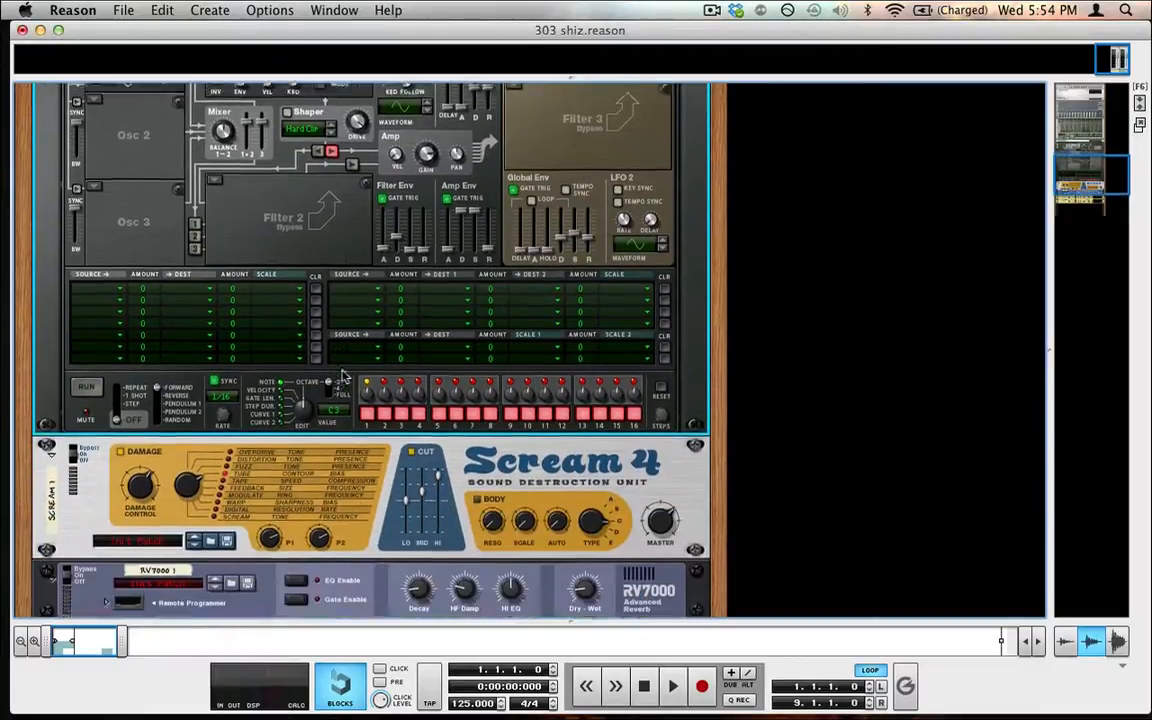
pyautogui.scroll(2, 340, 368)
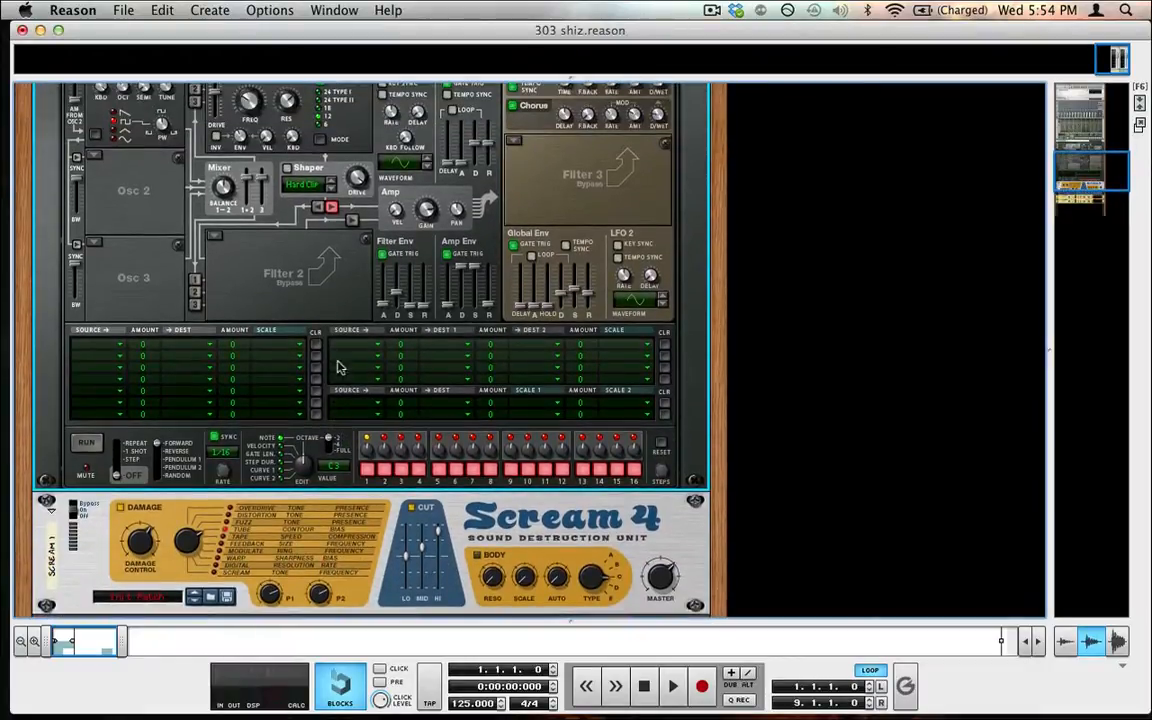
pyautogui.click(60, 533)
pyautogui.scroll(-3, 60, 533)
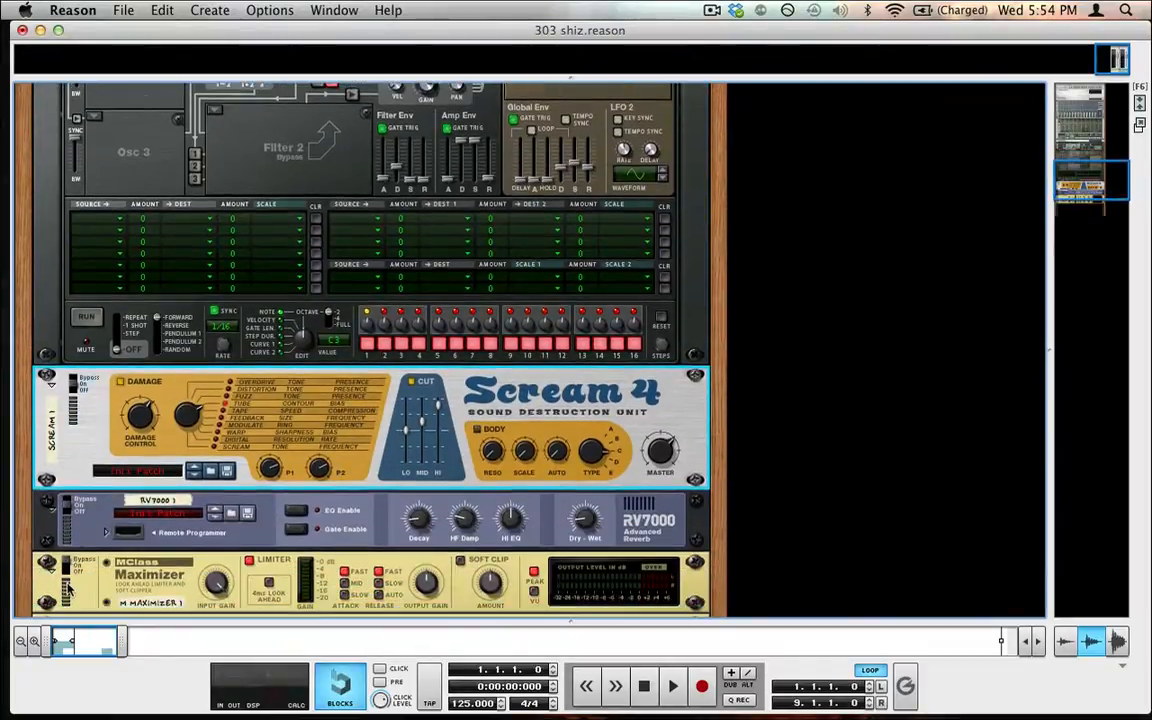
pyautogui.click(90, 541)
pyautogui.scroll(-4, 90, 543)
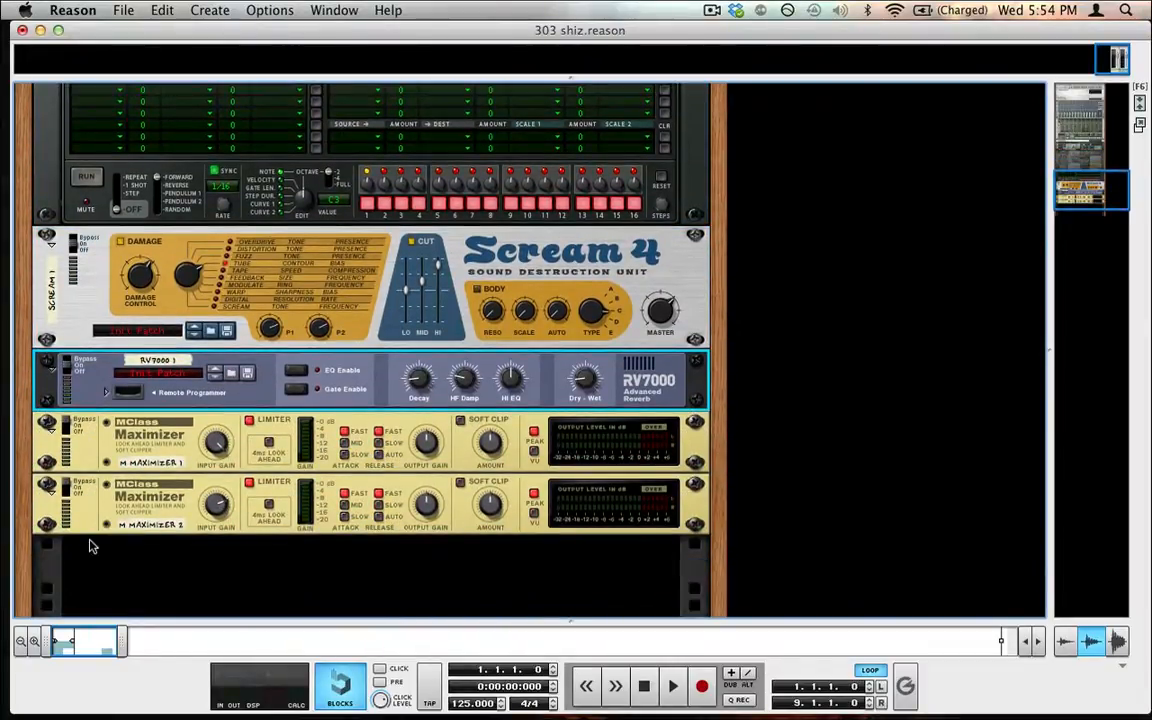
pyautogui.scroll(-3, 90, 546)
pyautogui.click(248, 436)
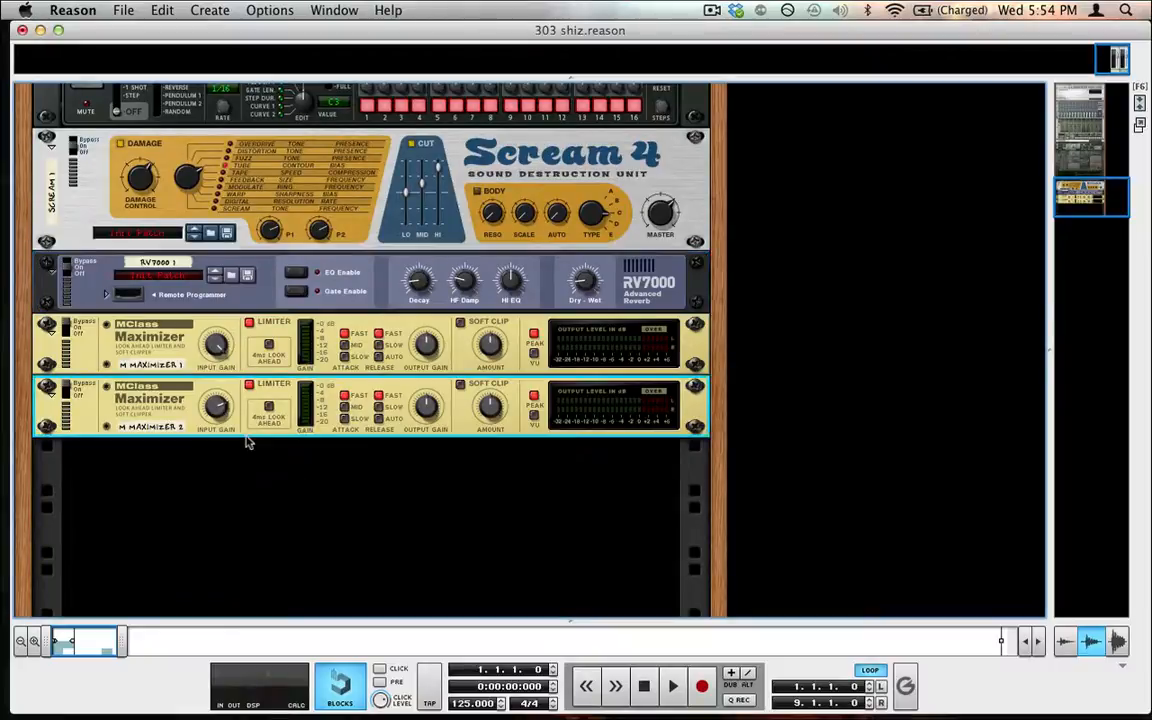
pyautogui.click(219, 8)
pyautogui.moveTo(216, 92)
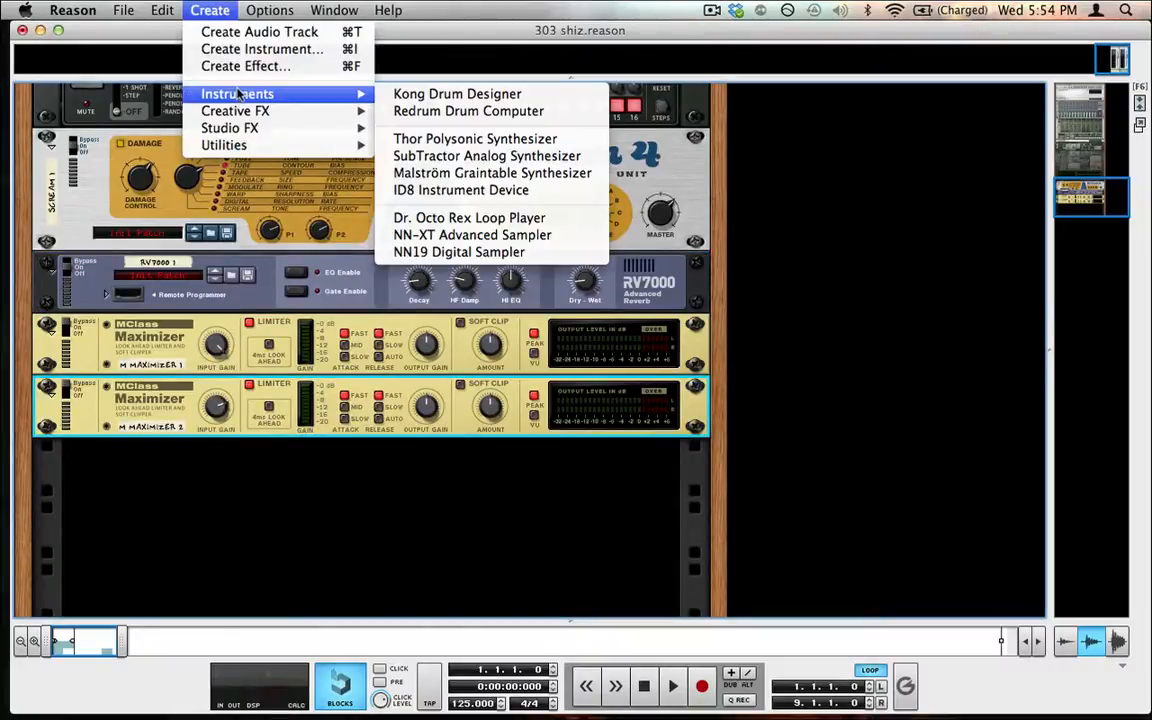
pyautogui.click(440, 141)
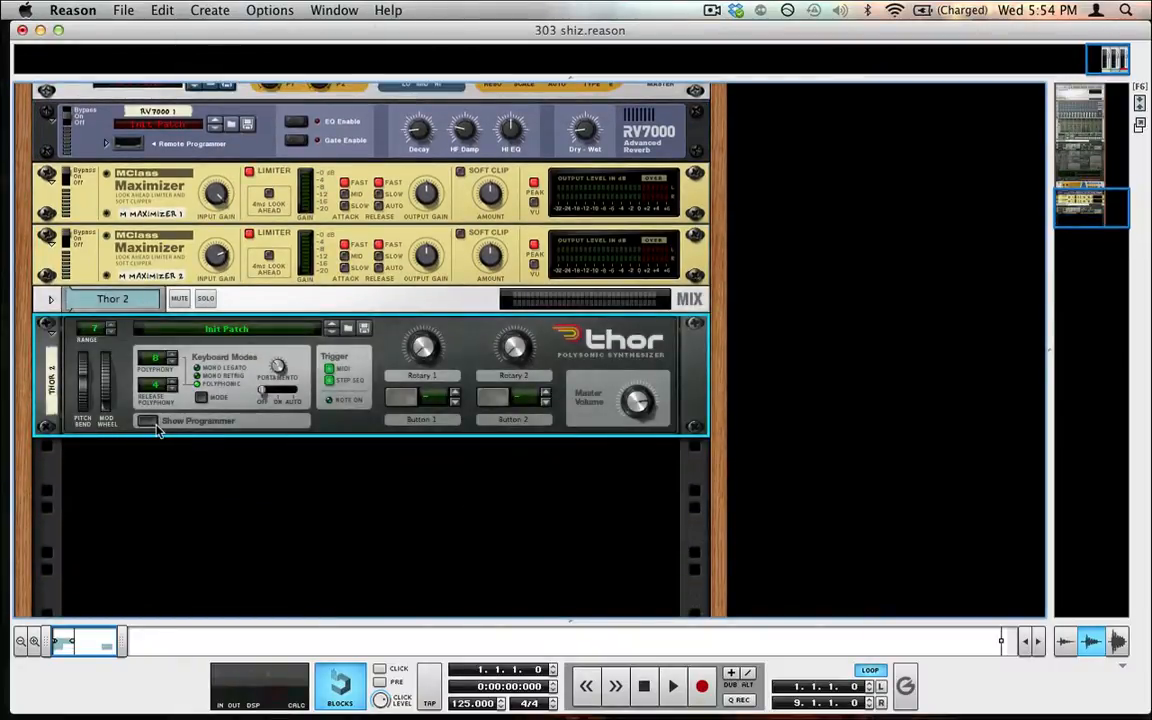
# Show the programmer panel of the new Thor synthesizer
pyautogui.click(155, 425)
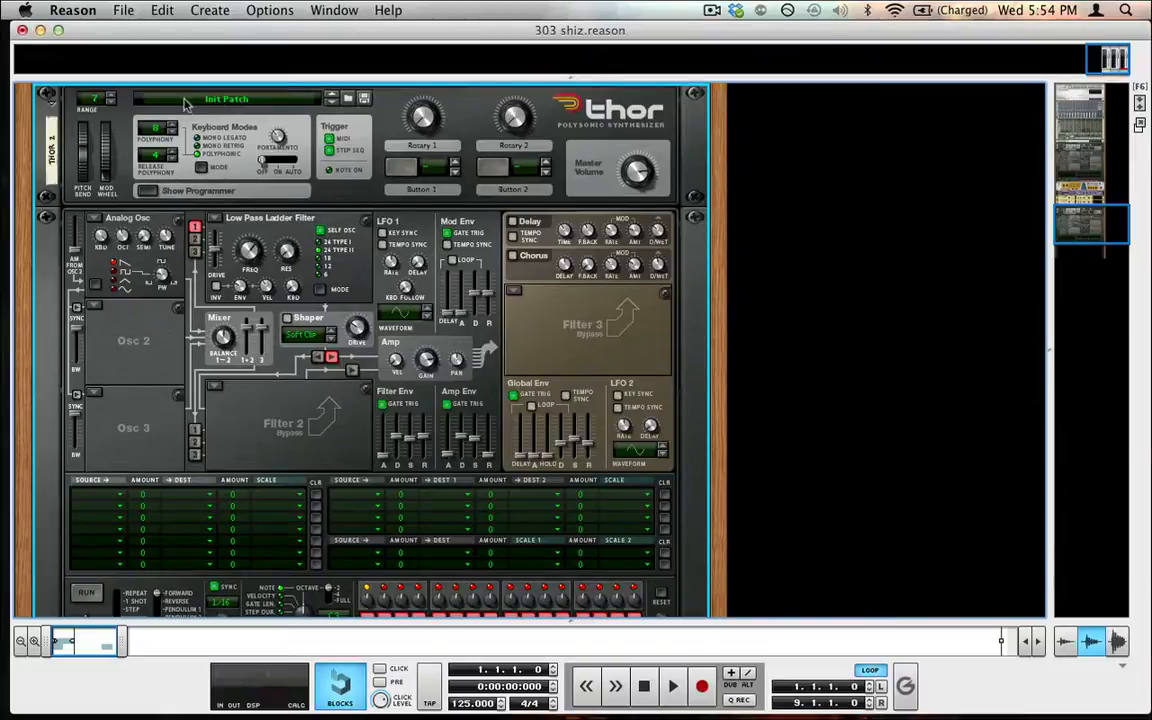
pyautogui.rightClick(328, 192)
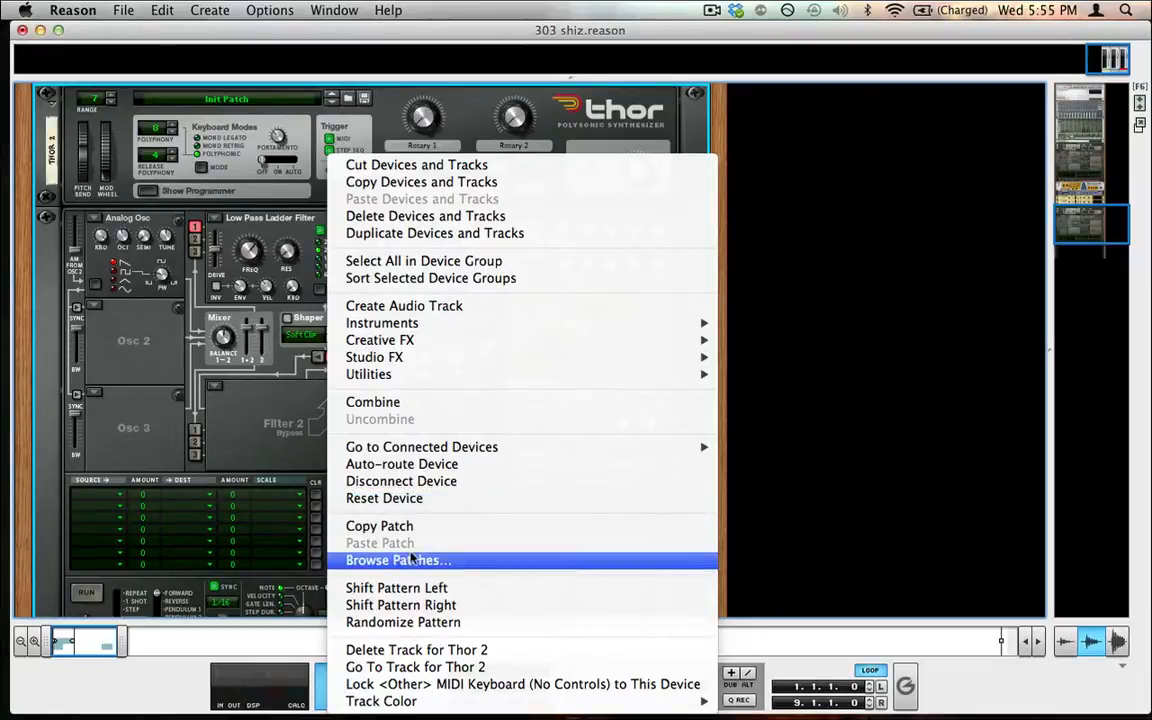
pyautogui.click(265, 404)
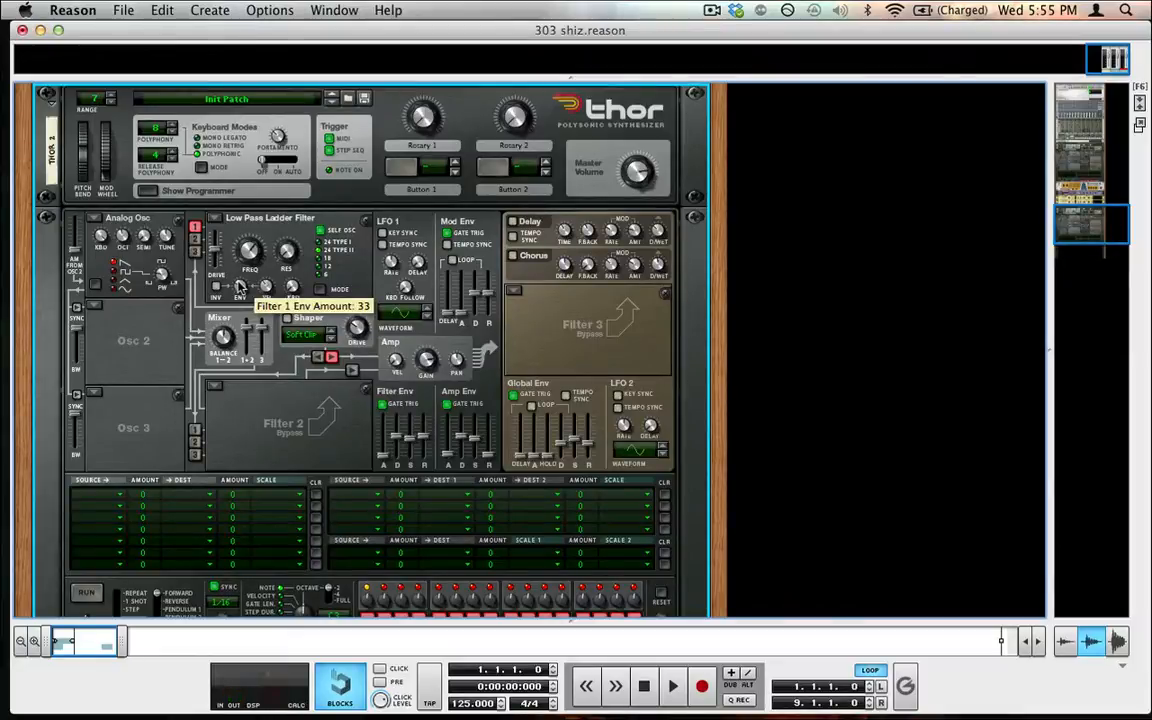
# In the sequencer, move the note clip from the Thor 1 lane onto the new Thor 2 track
pyautogui.press('F7')
pyautogui.moveTo(578, 305); pyautogui.dragTo(298, 353)
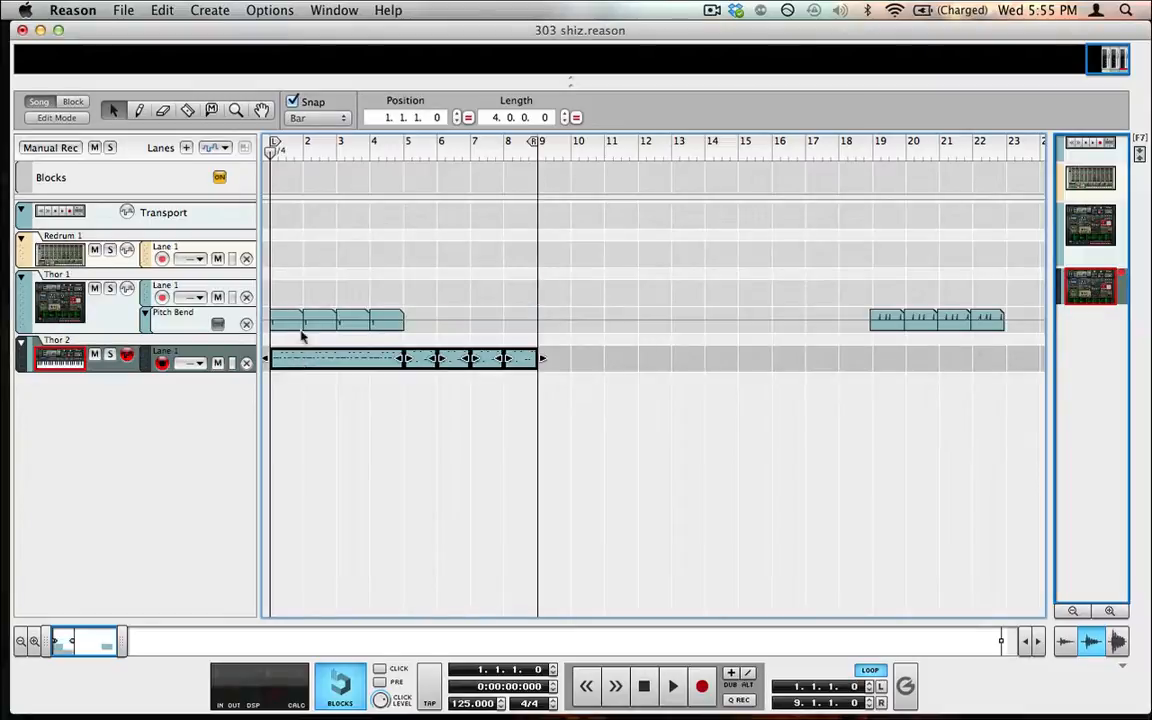
pyautogui.press('F6')
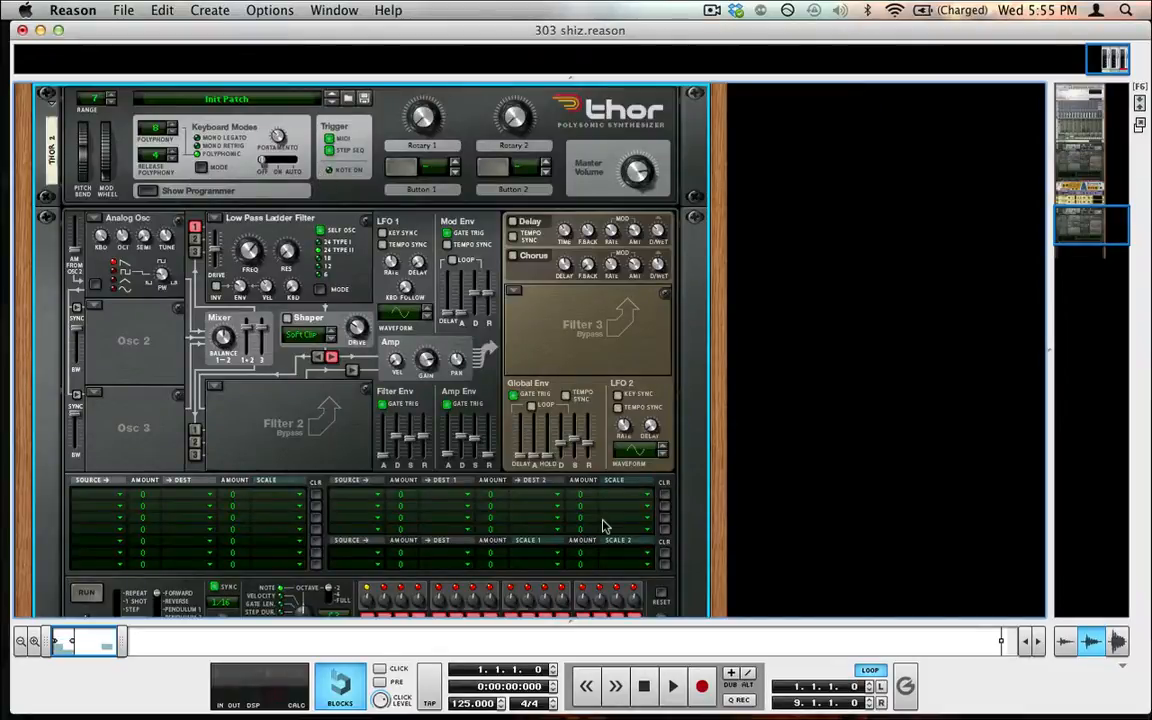
# Play back the song to audition the new Thor
pyautogui.press('F7')
pyautogui.press('F6')
pyautogui.press('space')
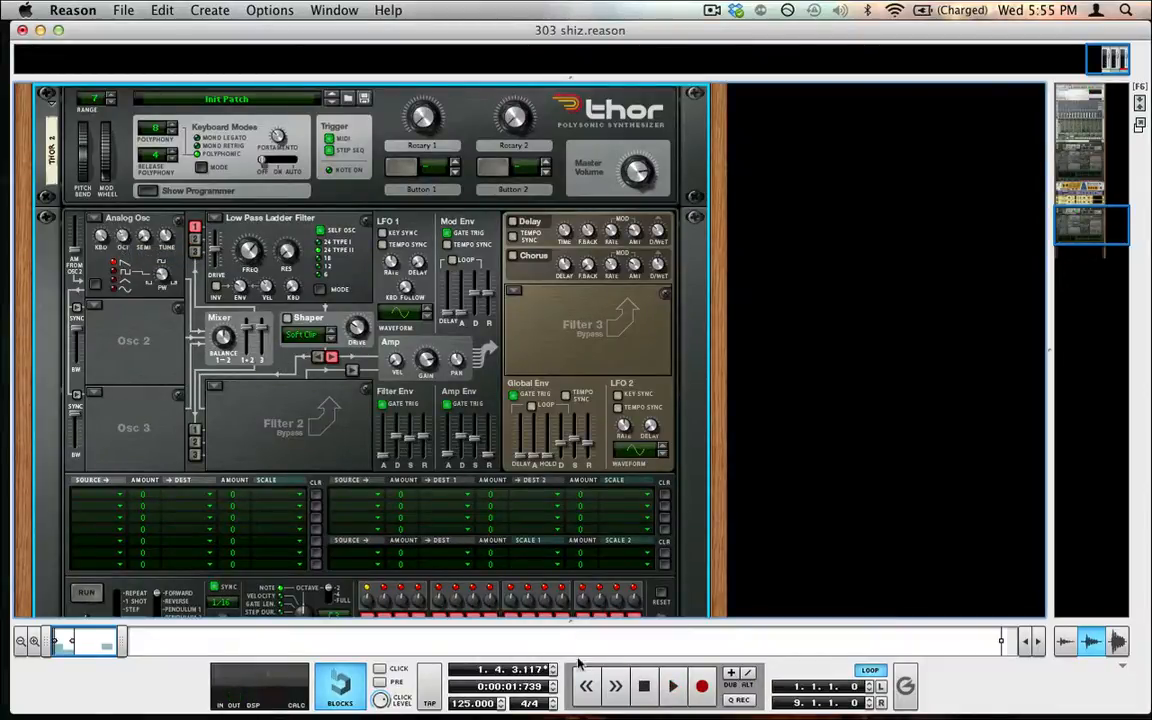
pyautogui.click(642, 692)
pyautogui.press('space')
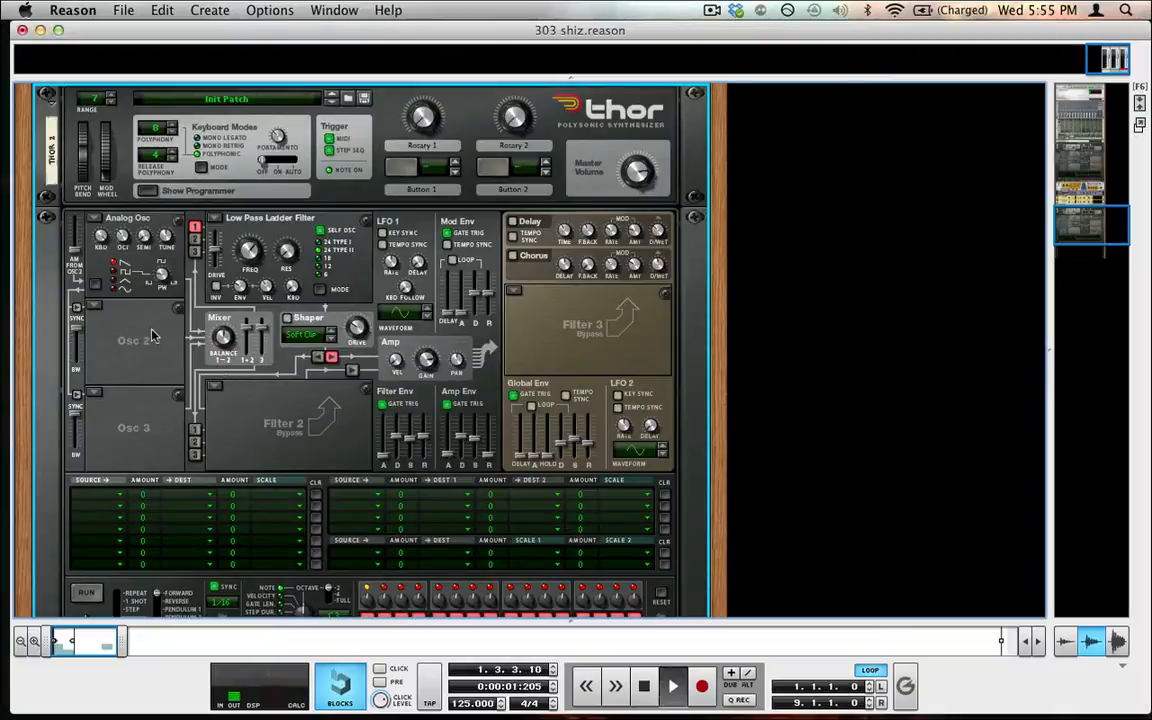
pyautogui.press('space')
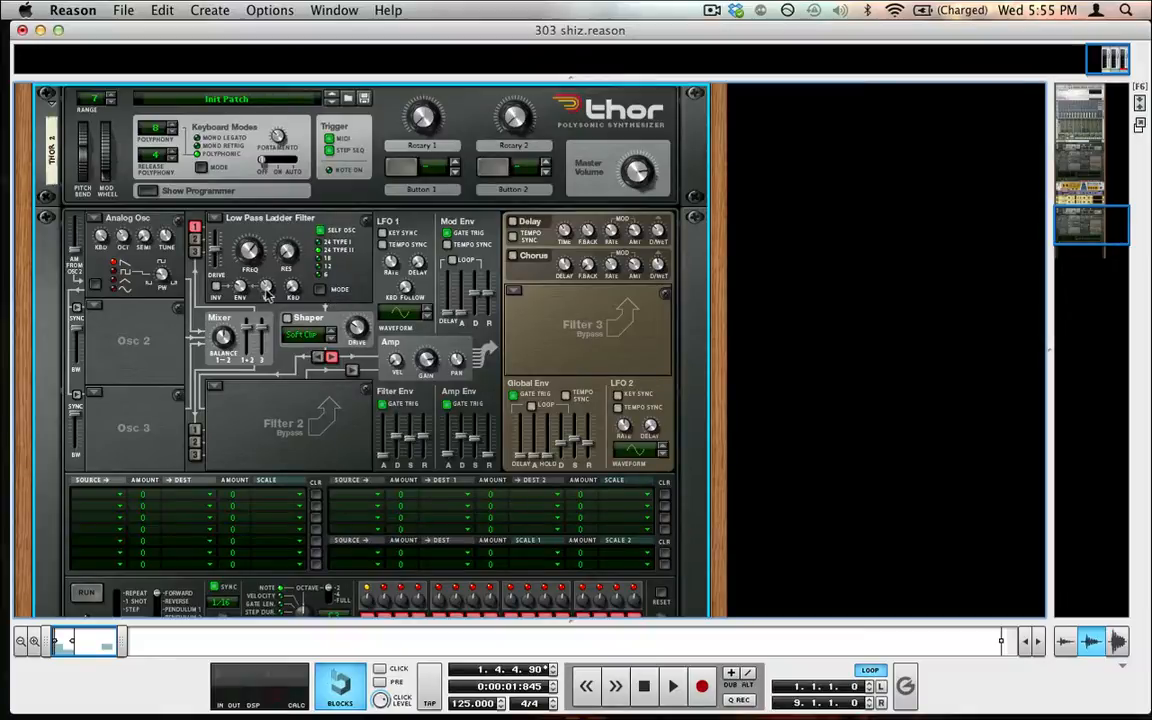
pyautogui.moveTo(268, 290)
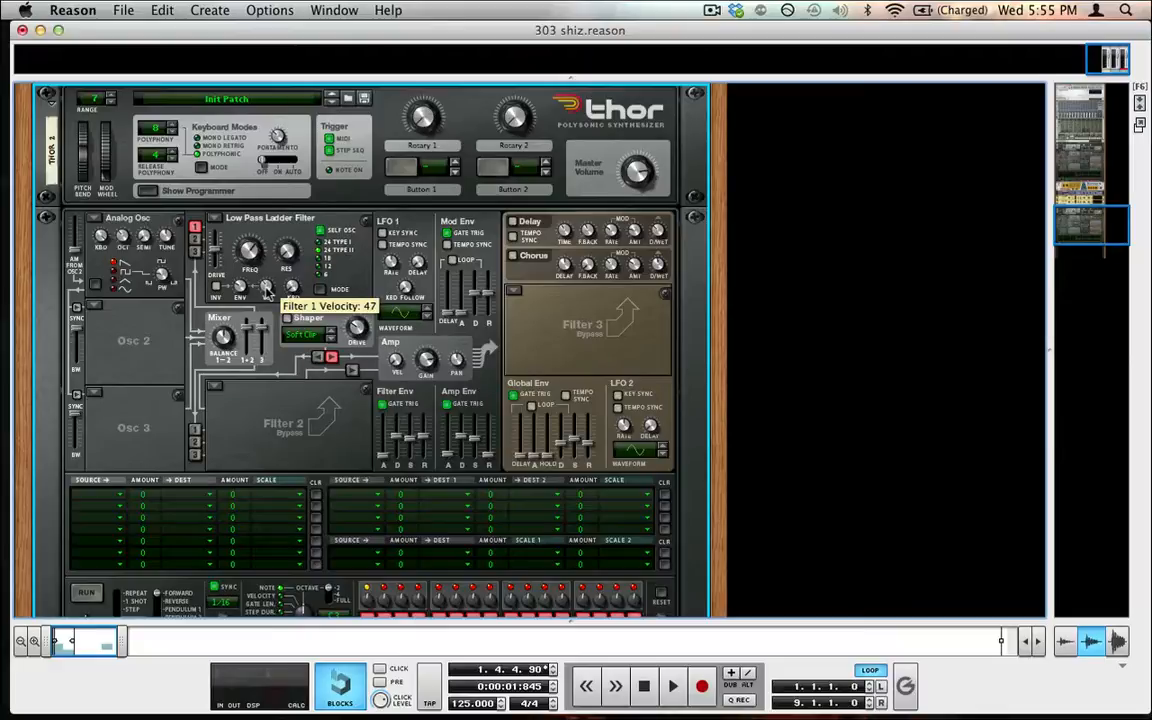
pyautogui.moveTo(223, 276)
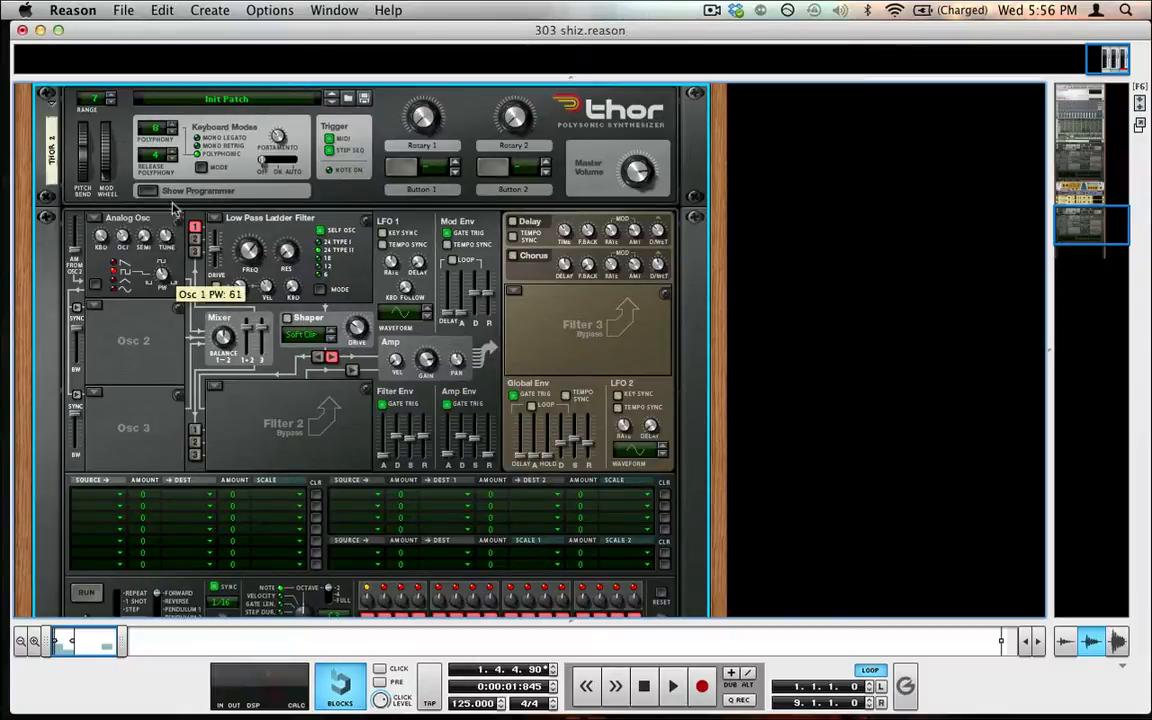
pyautogui.moveTo(170, 203); pyautogui.dragTo(172, 210)
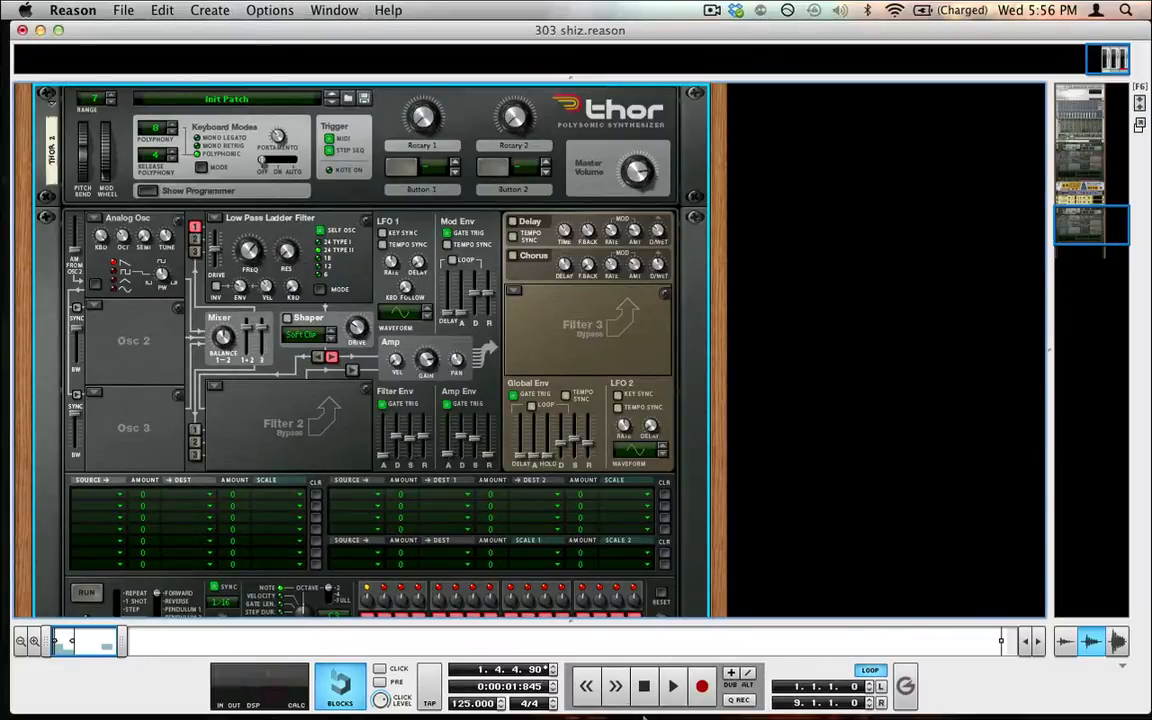
# Restart playback and lower the filter envelope decay to about 464 ms
pyautogui.click(645, 686)
pyautogui.press('space')
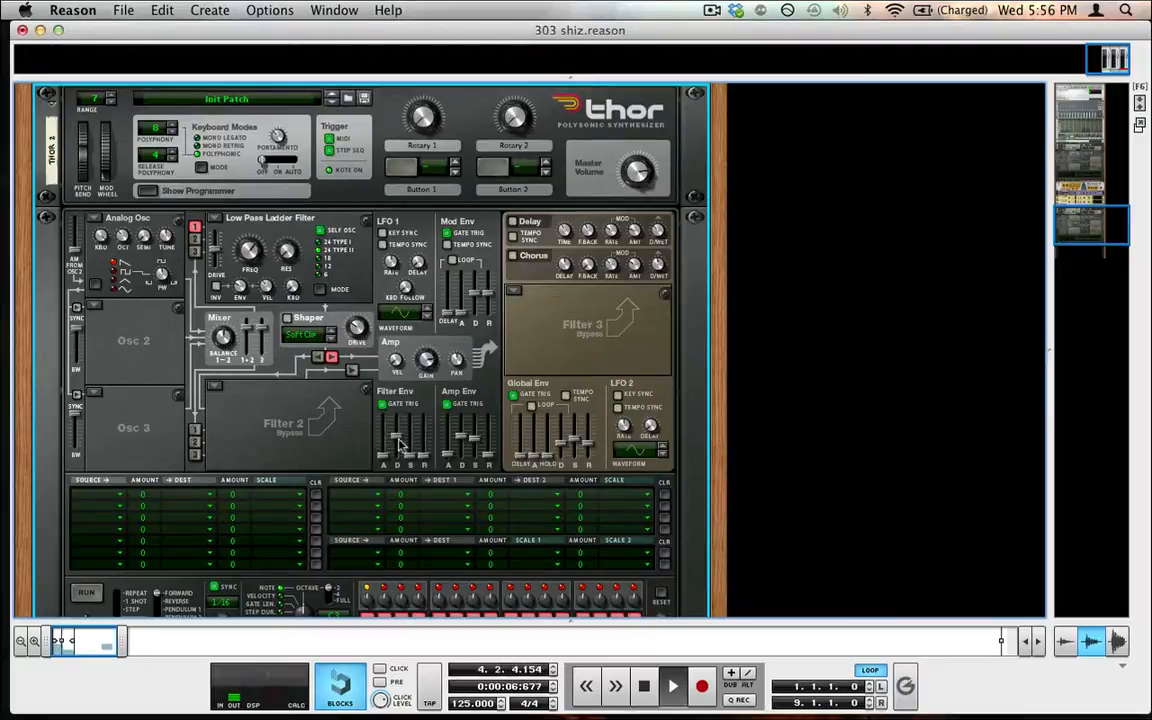
pyautogui.moveTo(397, 440); pyautogui.dragTo(396, 450)
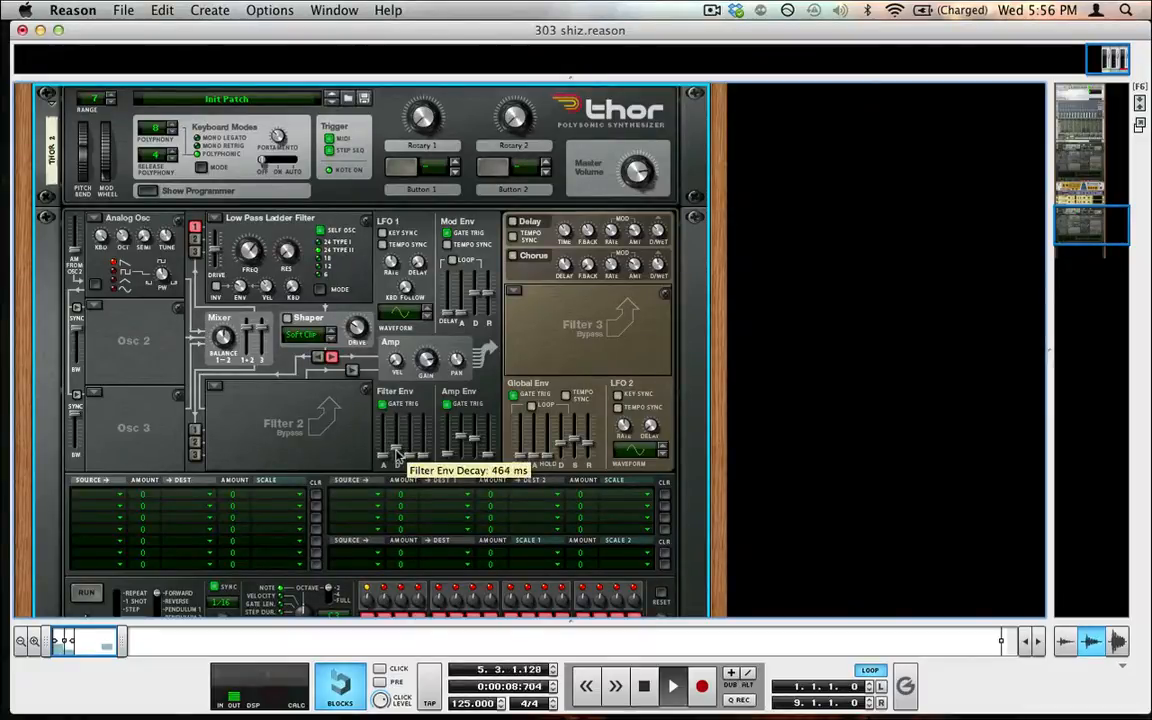
pyautogui.moveTo(396, 450); pyautogui.dragTo(396, 448)
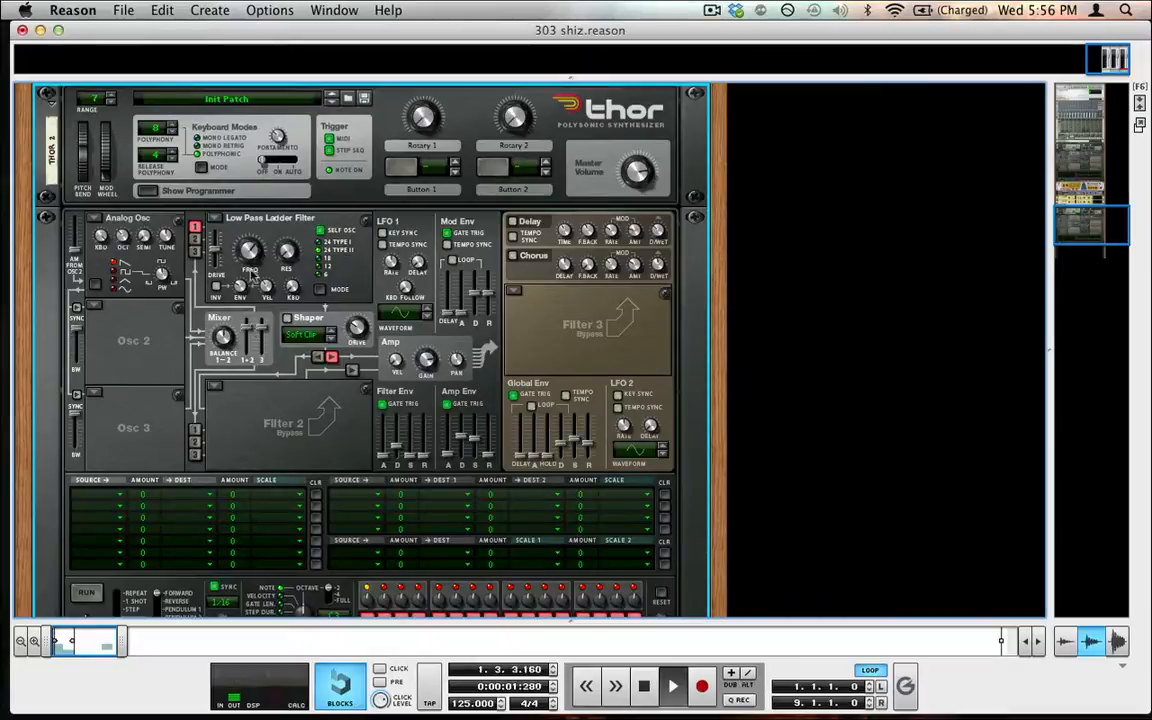
# Lower the filter frequency slightly and raise the filter resonance to 66
pyautogui.moveTo(256, 254)
pyautogui.mouseDown()
pyautogui.moveTo(236, 258)
pyautogui.moveTo(237, 292)
pyautogui.moveTo(248, 255)
pyautogui.mouseUp()
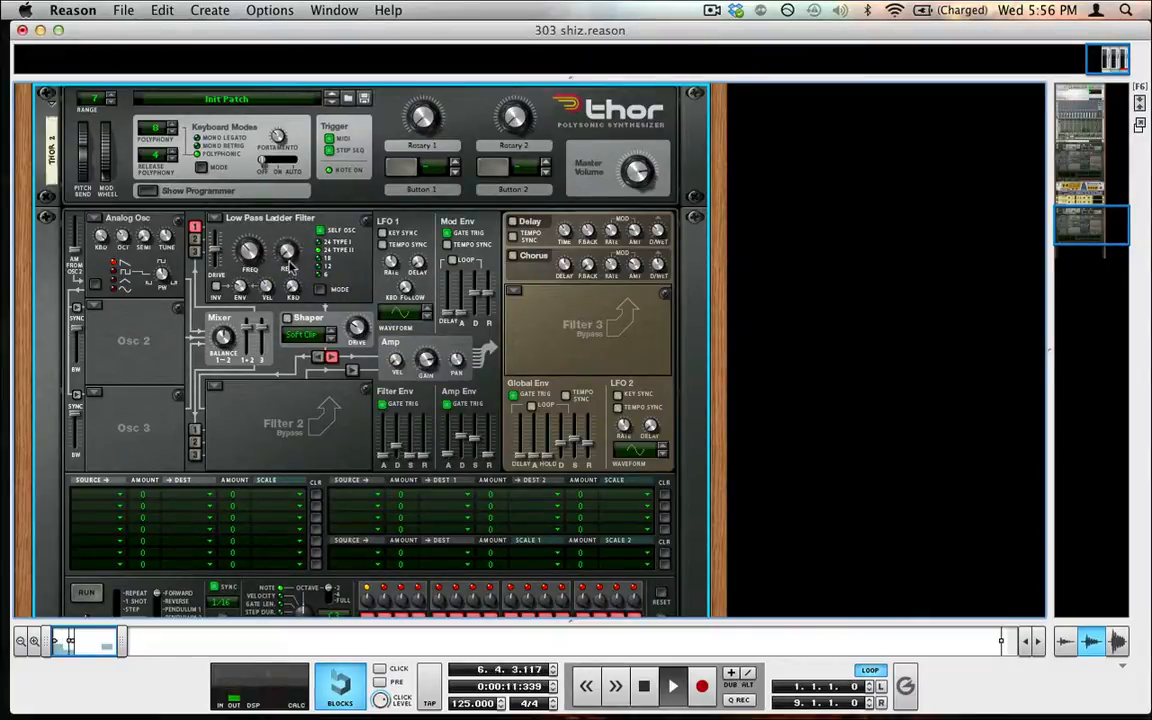
pyautogui.moveTo(288, 258); pyautogui.dragTo(241, 126)
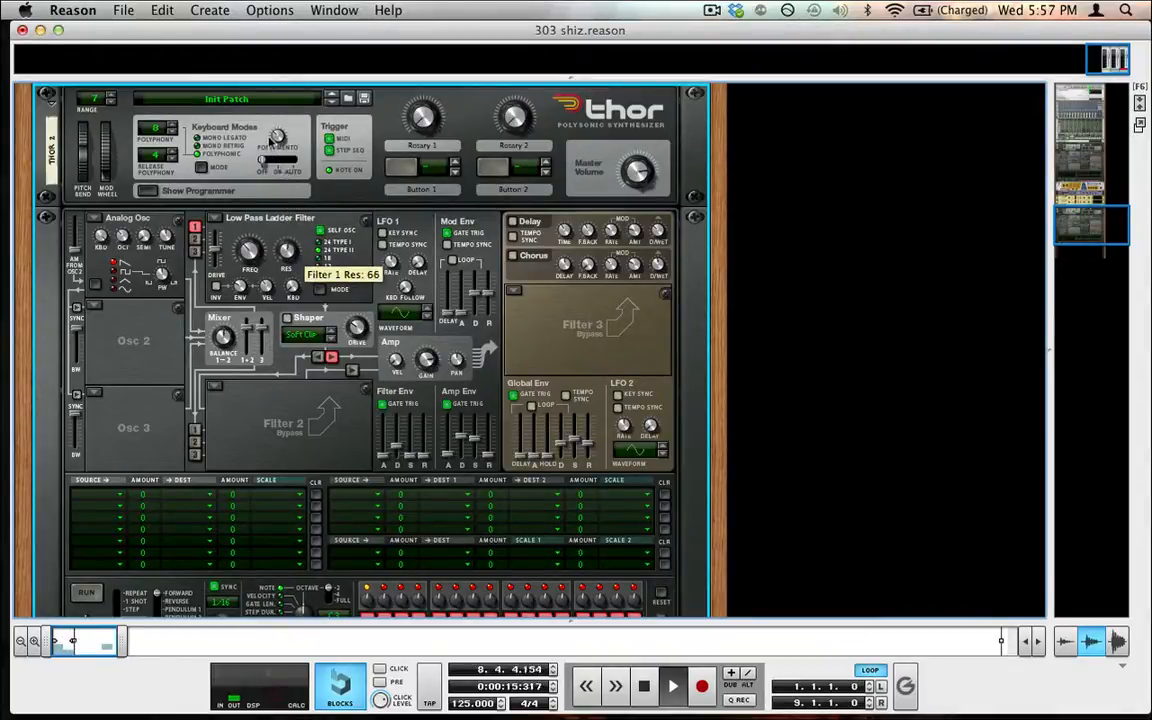
# Reduce the filter envelope amount, then restart playback from the beginning
pyautogui.moveTo(240, 286); pyautogui.dragTo(212, 313)
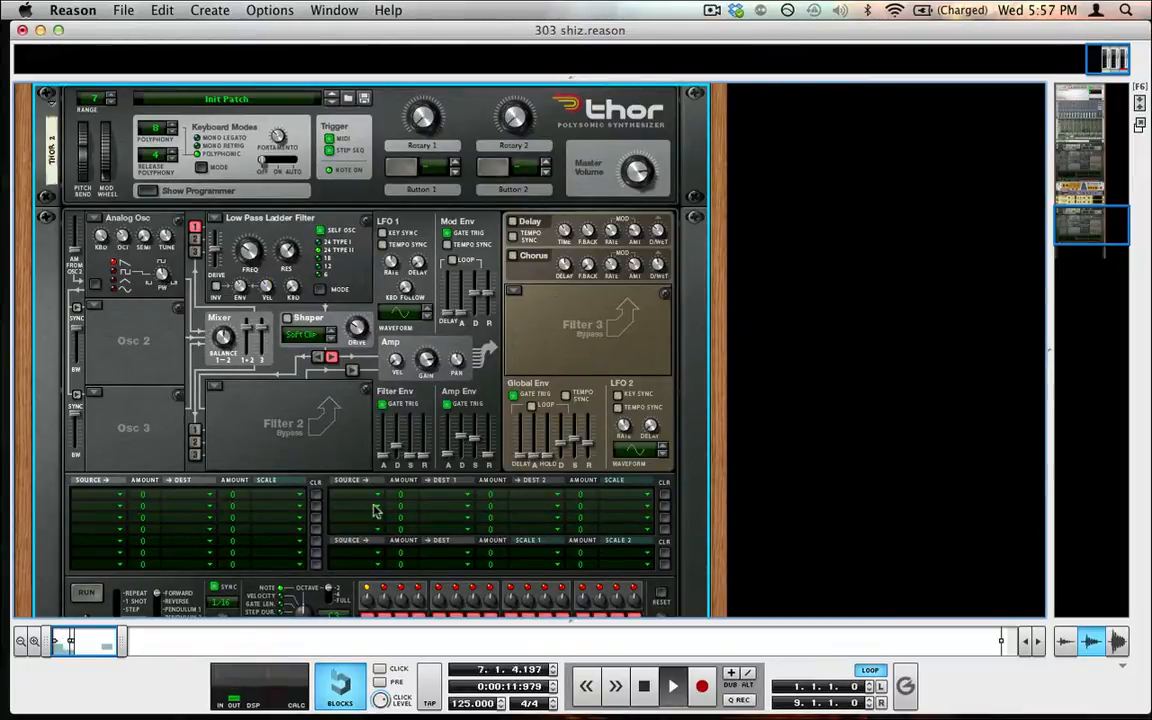
pyautogui.click(644, 686)
pyautogui.click(644, 686)
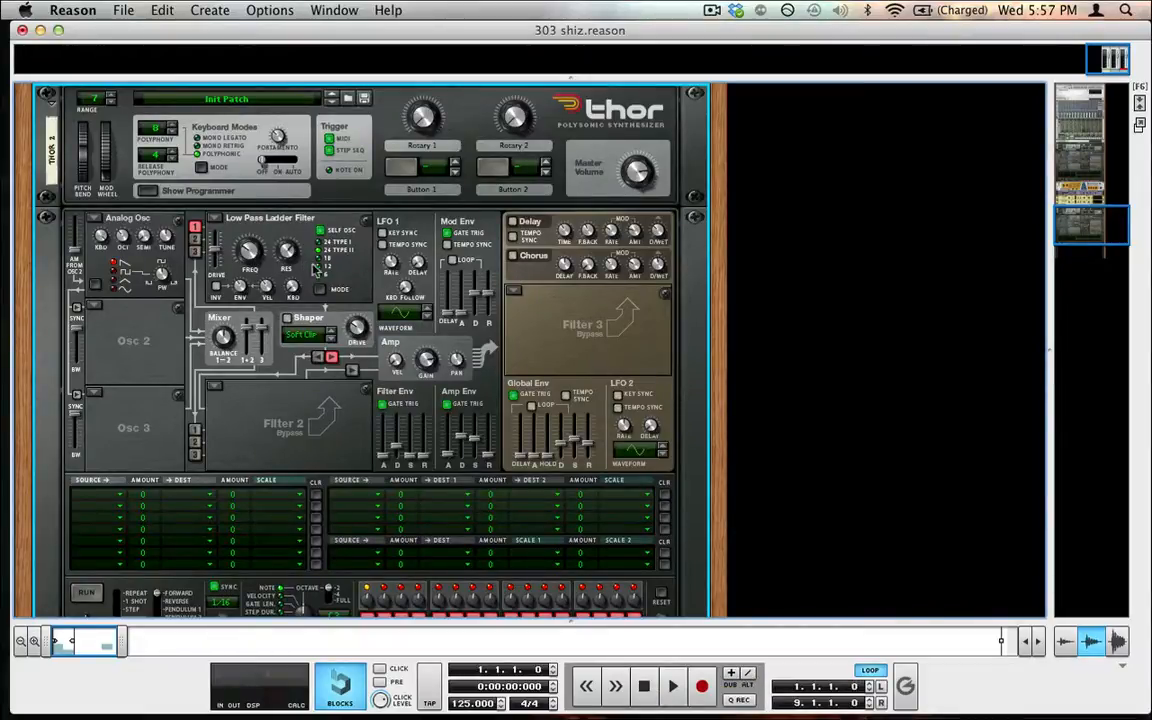
pyautogui.press('space')
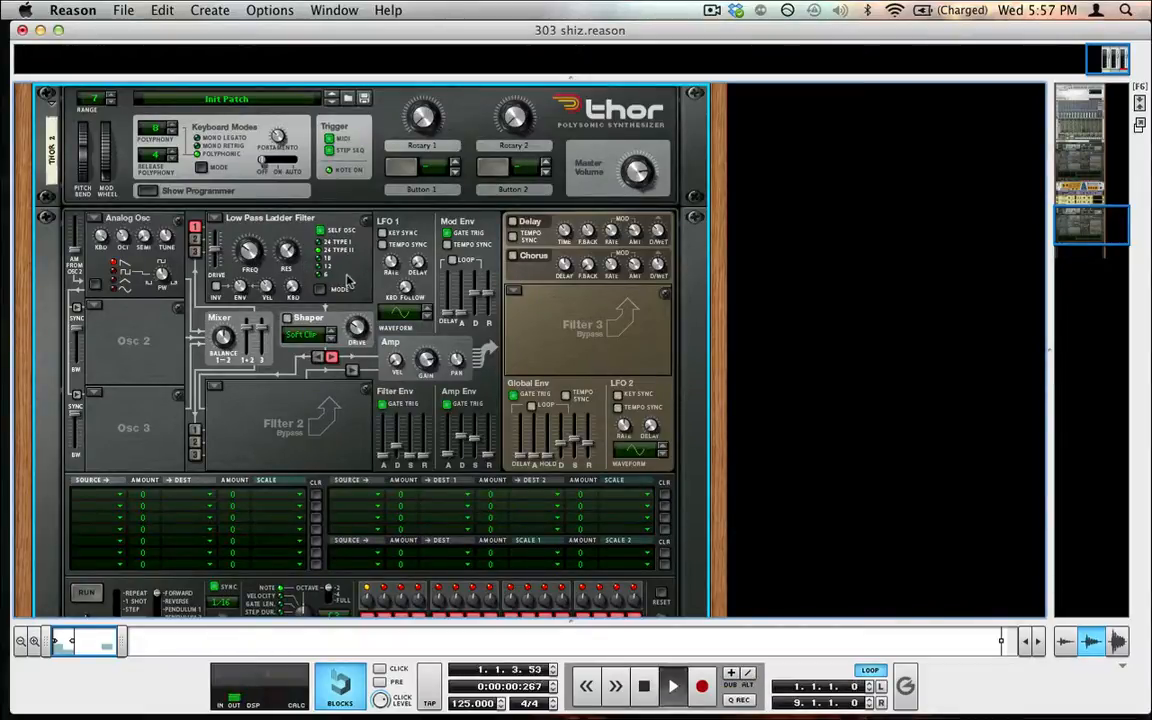
# Enable Thor's chorus and turn down its dry/wet amount
pyautogui.click(512, 258)
pyautogui.moveTo(658, 265); pyautogui.dragTo(665, 338)
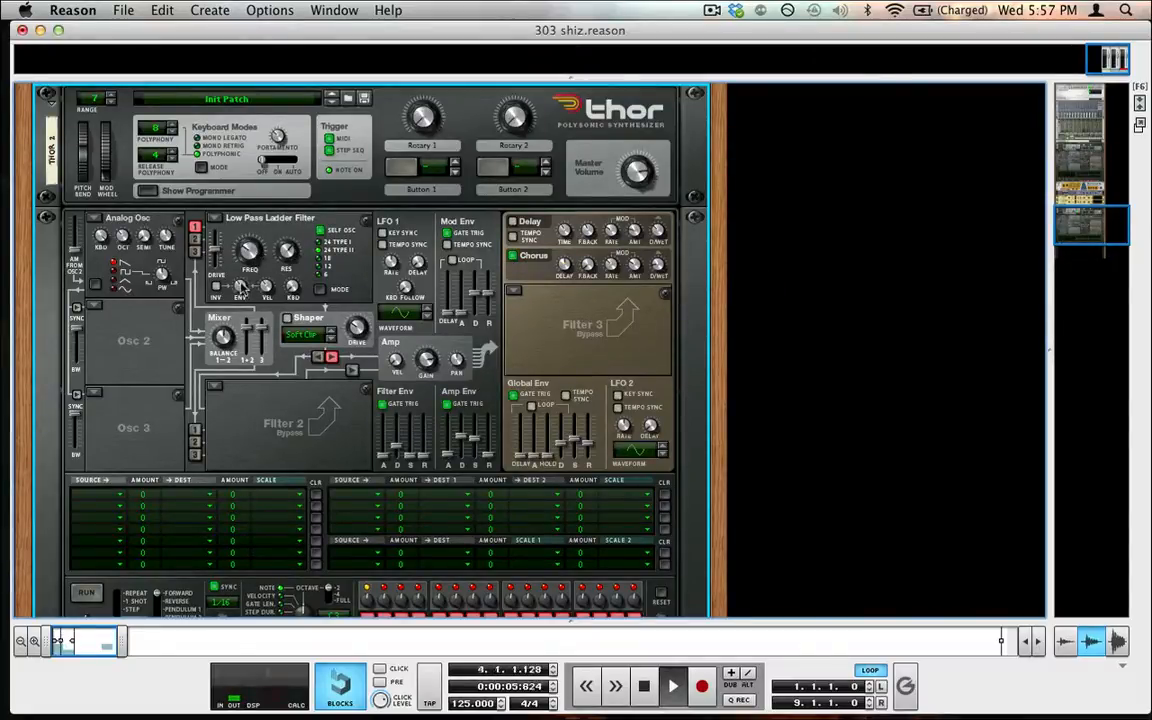
# Add a Scream 4 Distortion device below the Thor synthesizer
pyautogui.scroll(-5, 266, 262)
pyautogui.click(163, 8)
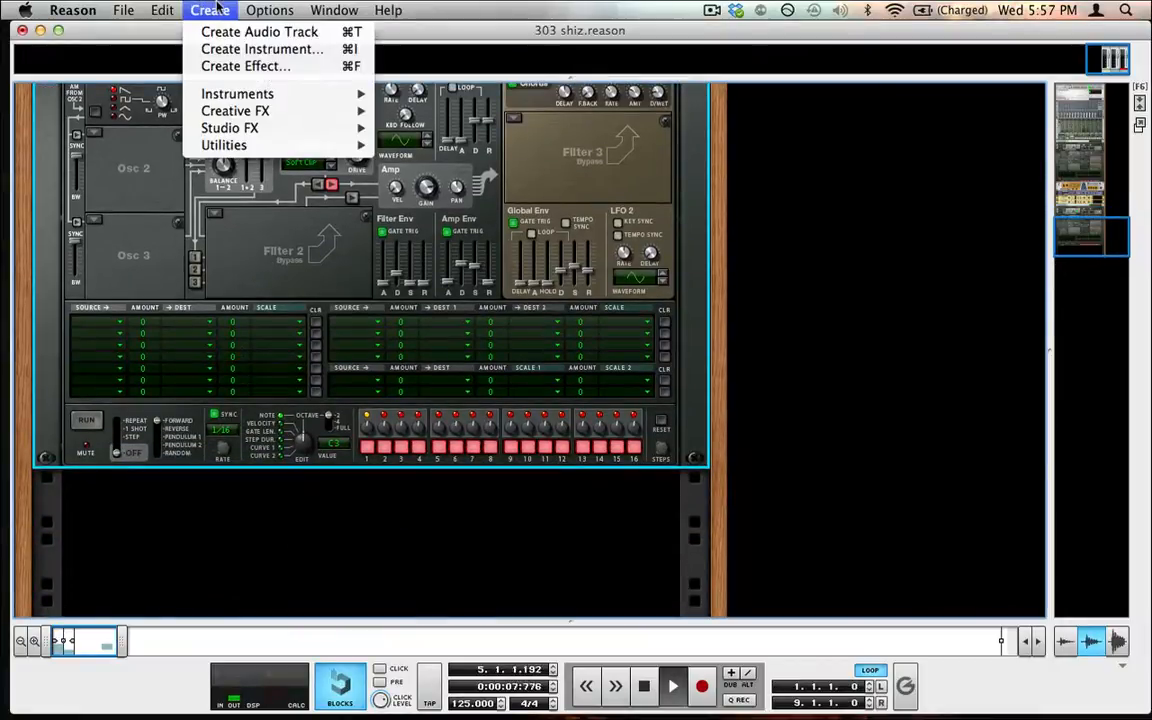
pyautogui.moveTo(225, 128)
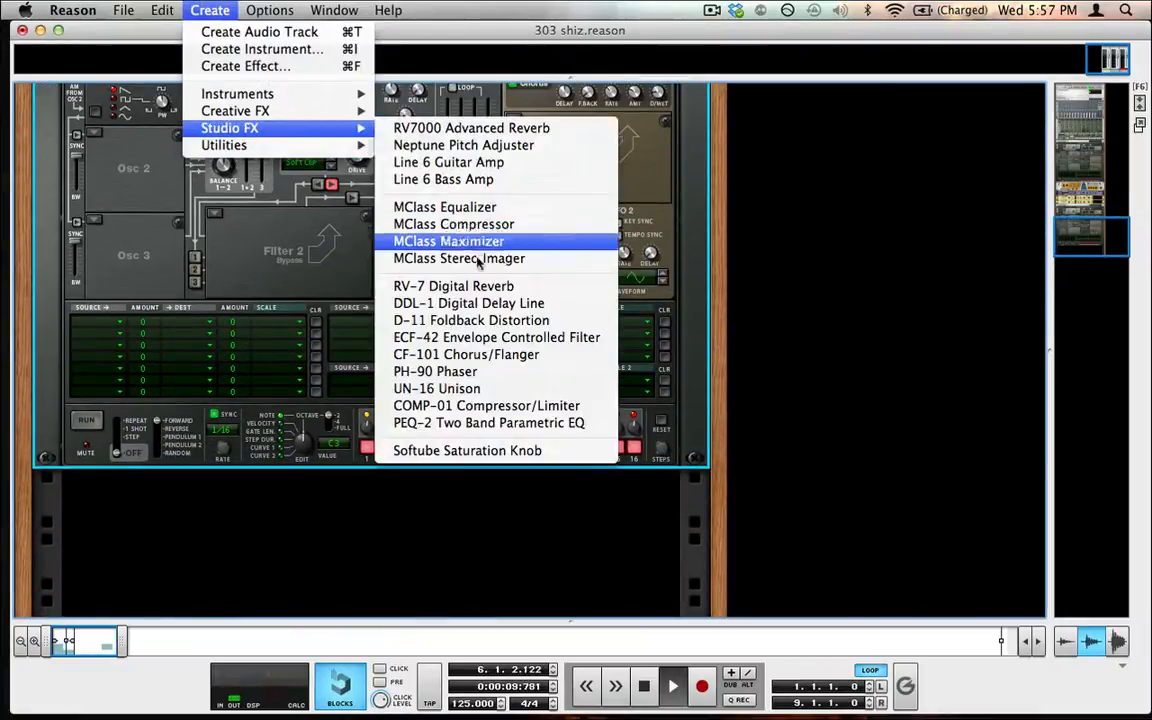
pyautogui.moveTo(314, 108)
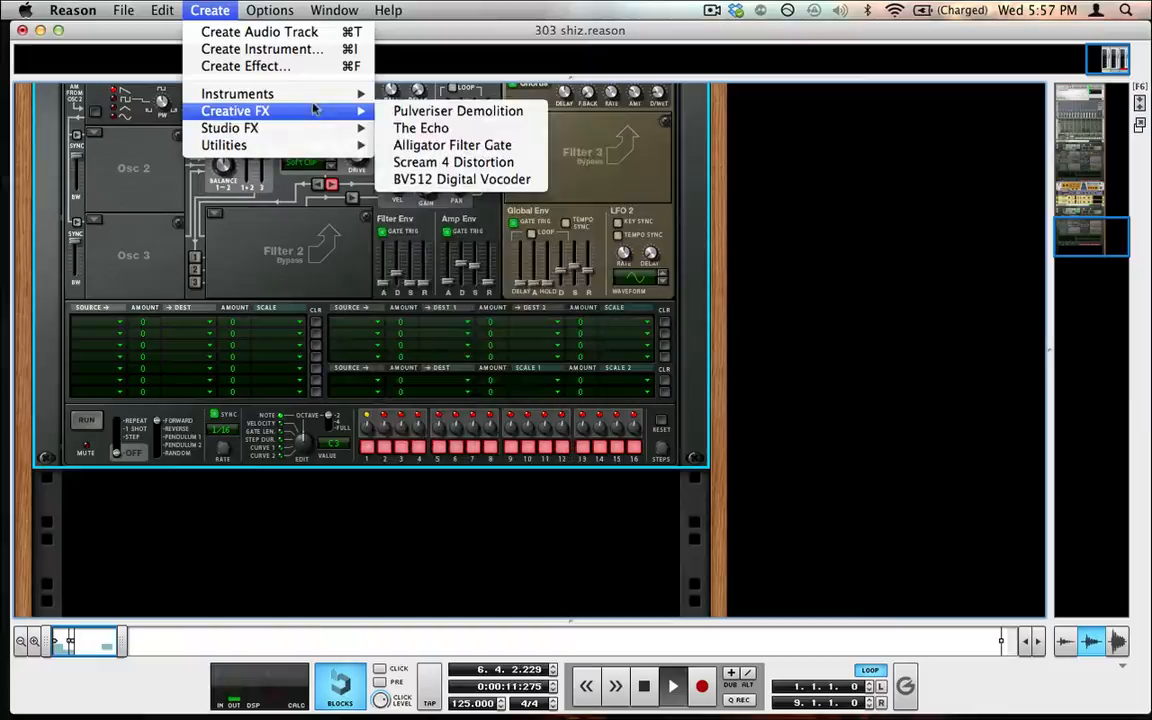
pyautogui.click(453, 162)
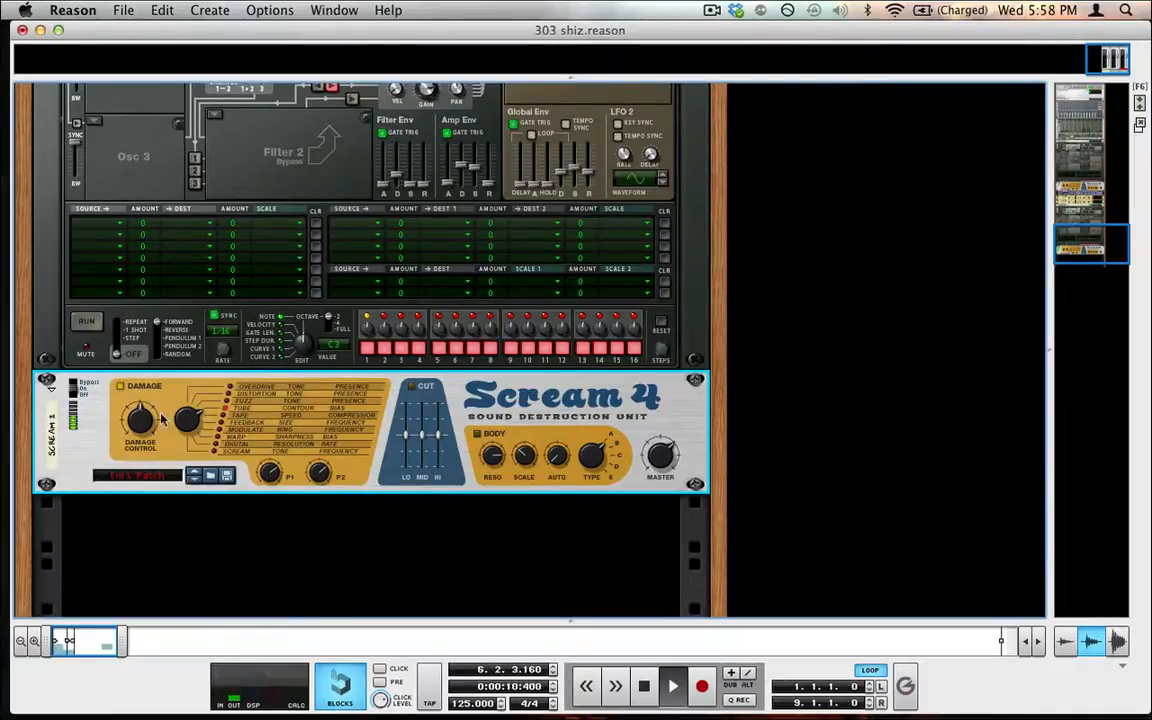
# Turn up the Scream 4's damage control amount
pyautogui.moveTo(143, 435); pyautogui.dragTo(114, 367)
pyautogui.scroll(3, 115, 366)
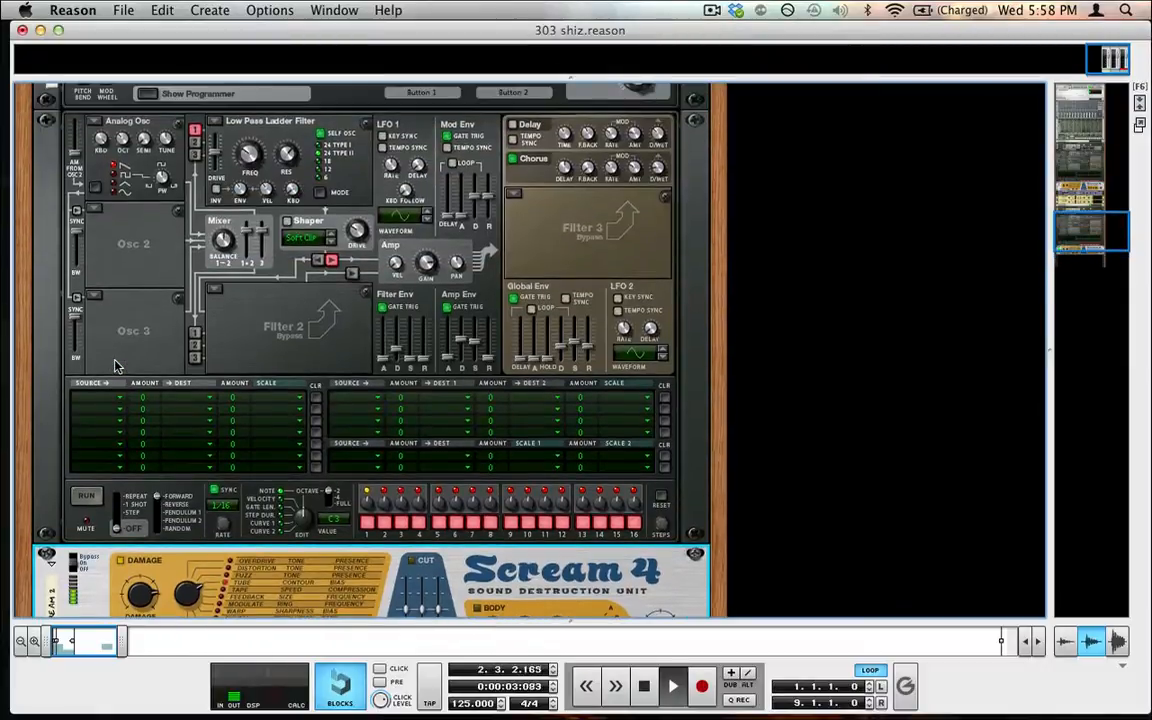
pyautogui.scroll(-5, 115, 366)
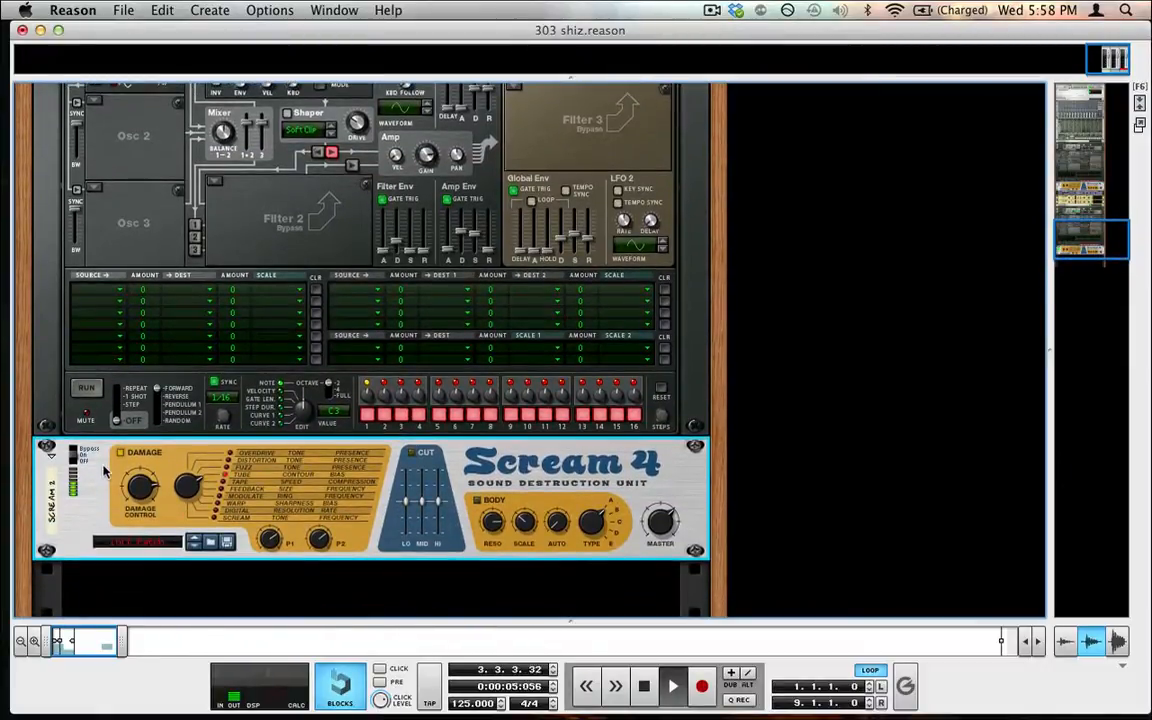
# Add an RV7000 Advanced Reverb and turn down its dry/wet mix and decay
pyautogui.click(210, 10)
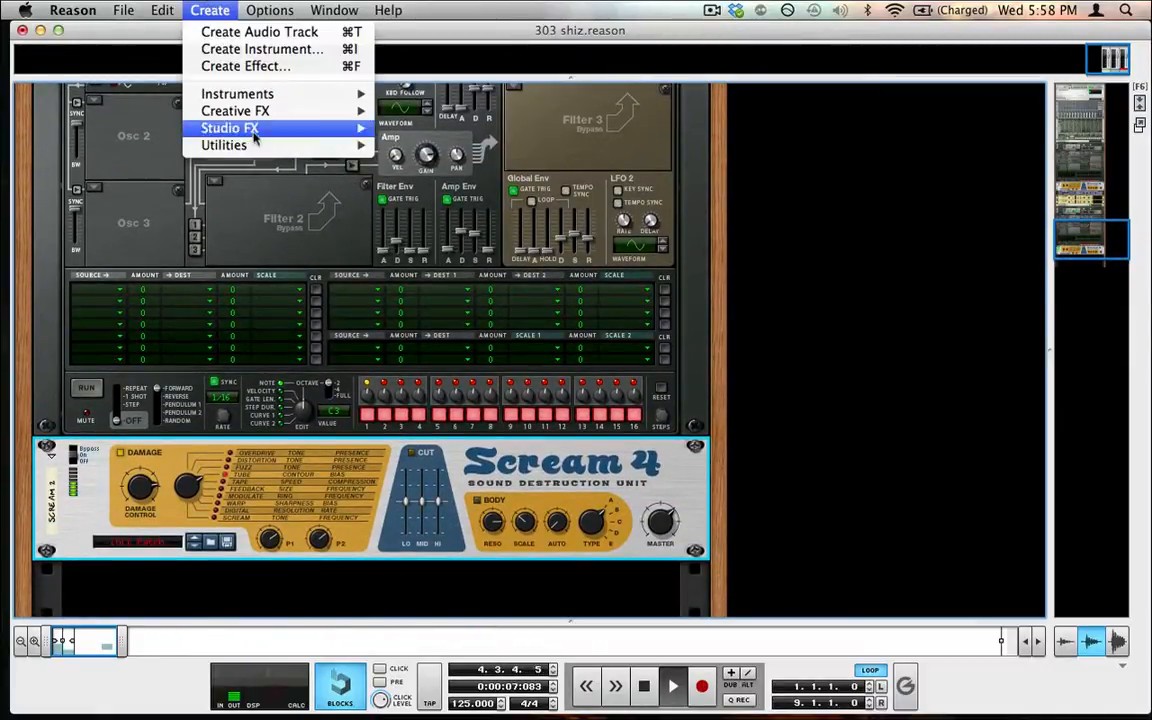
pyautogui.moveTo(252, 130)
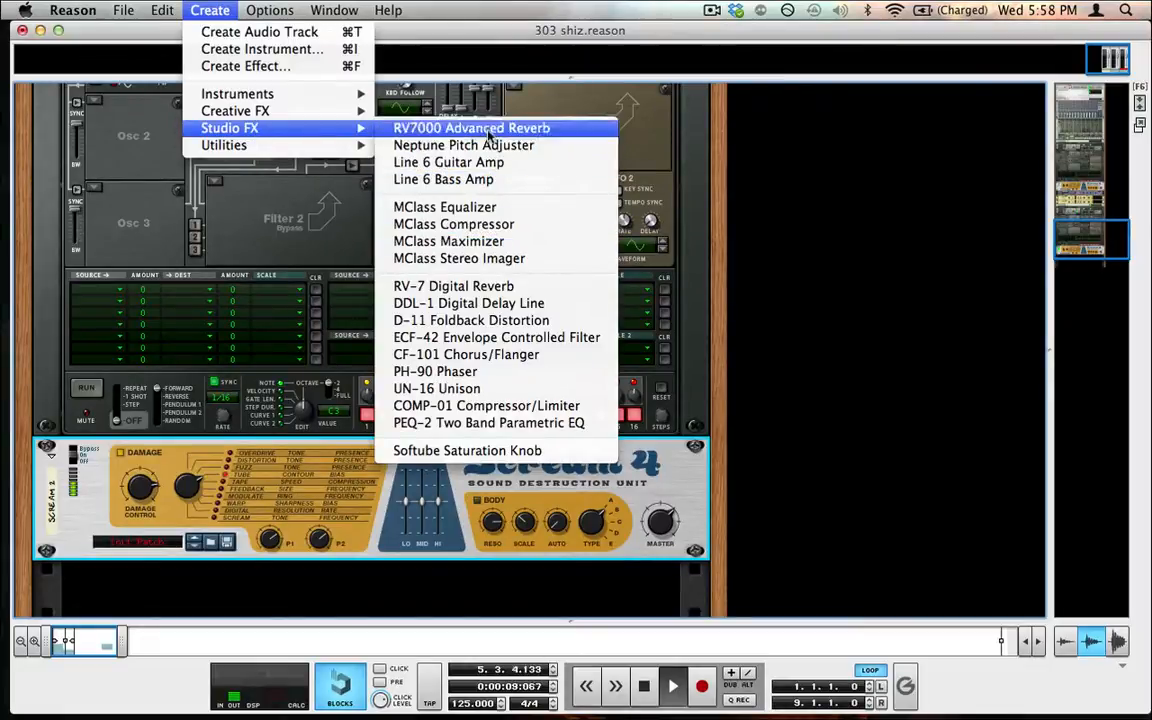
pyautogui.click(481, 128)
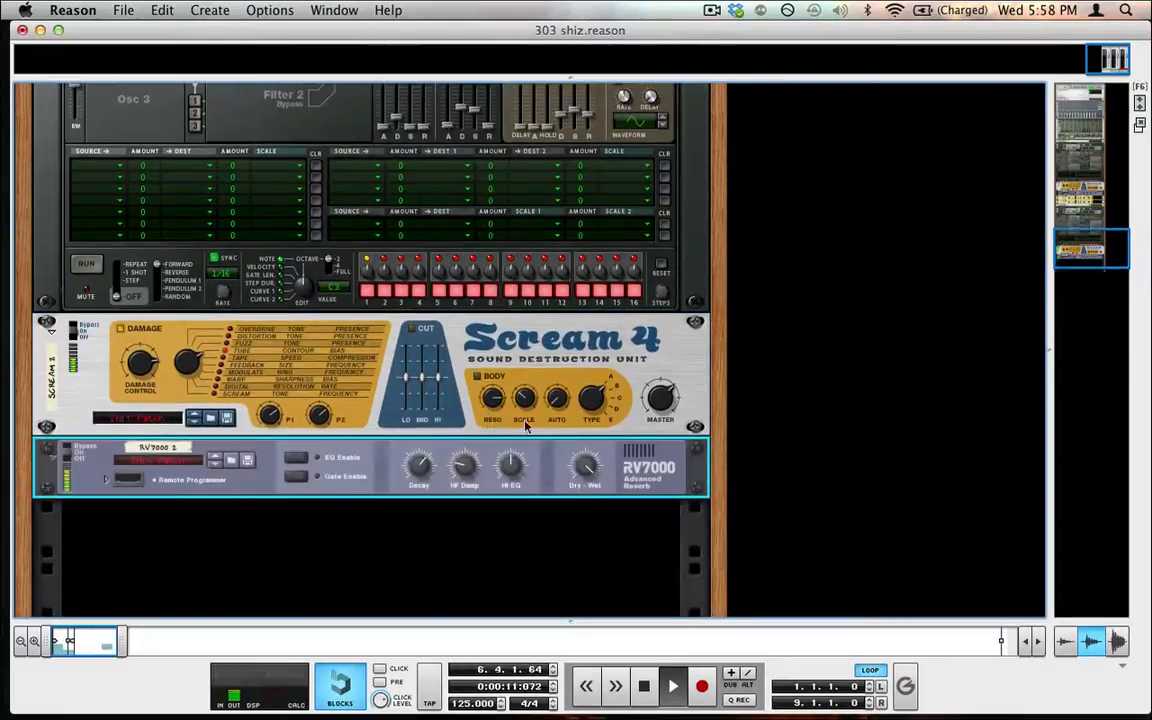
pyautogui.moveTo(590, 468); pyautogui.dragTo(610, 665)
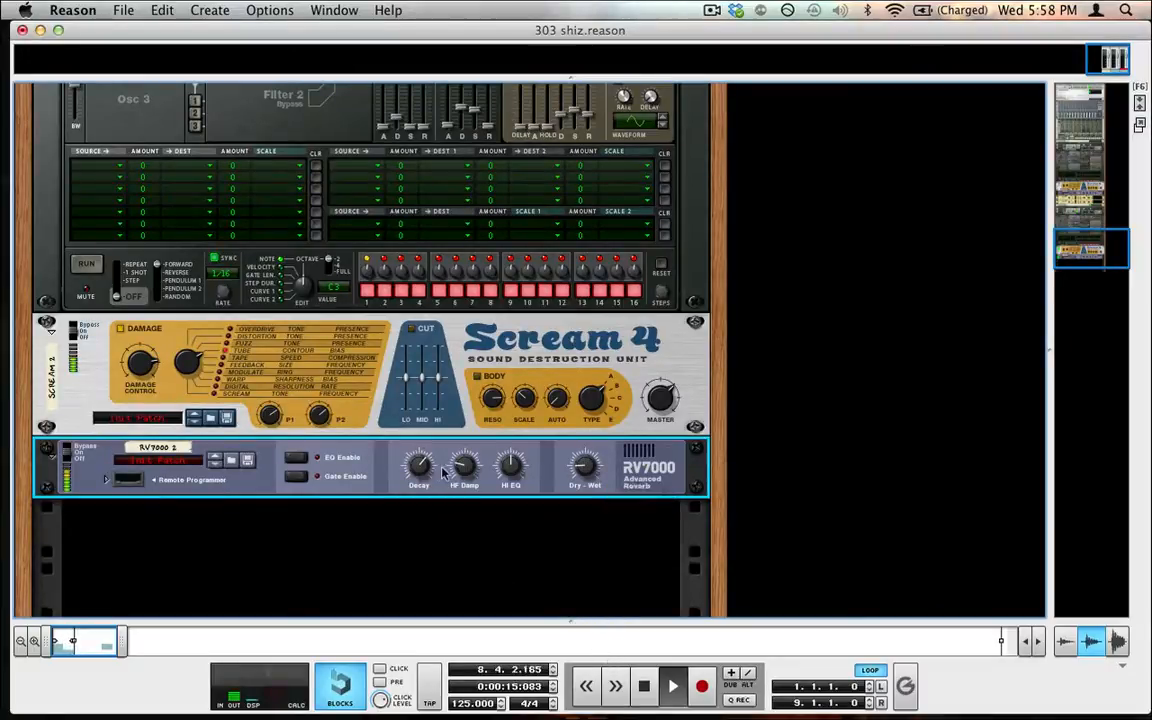
pyautogui.moveTo(424, 468); pyautogui.dragTo(424, 509)
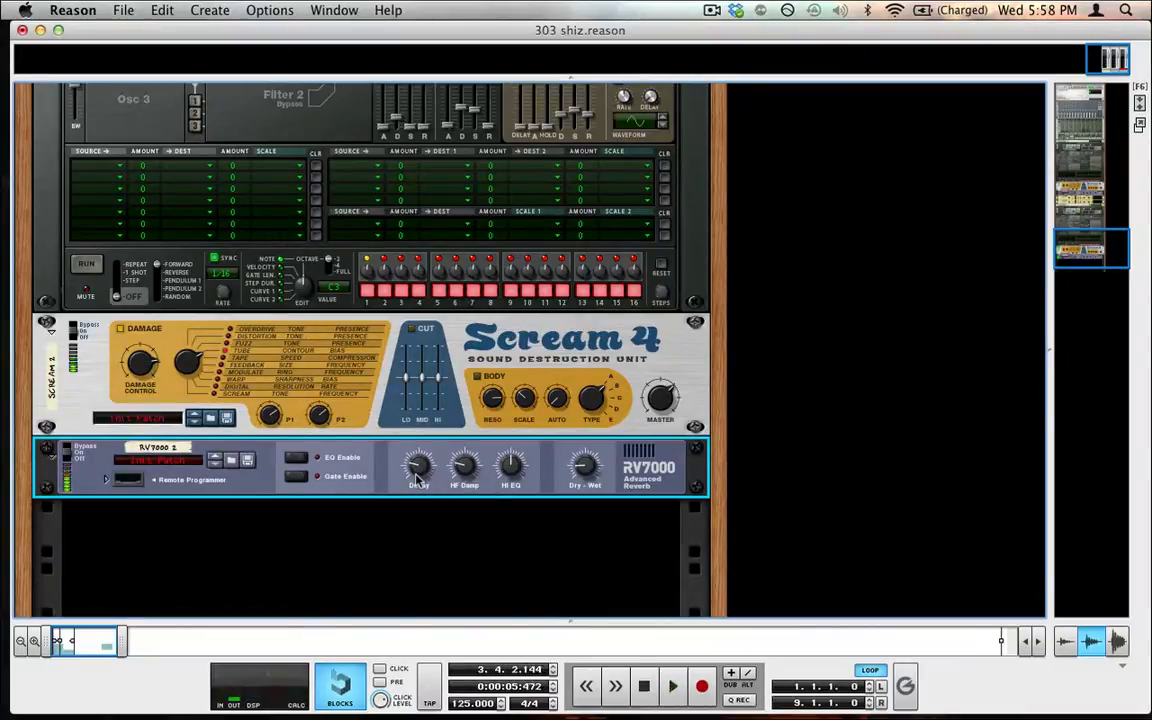
# Enable the Scream 4's Cut EQ section and start playback
pyautogui.click(408, 333)
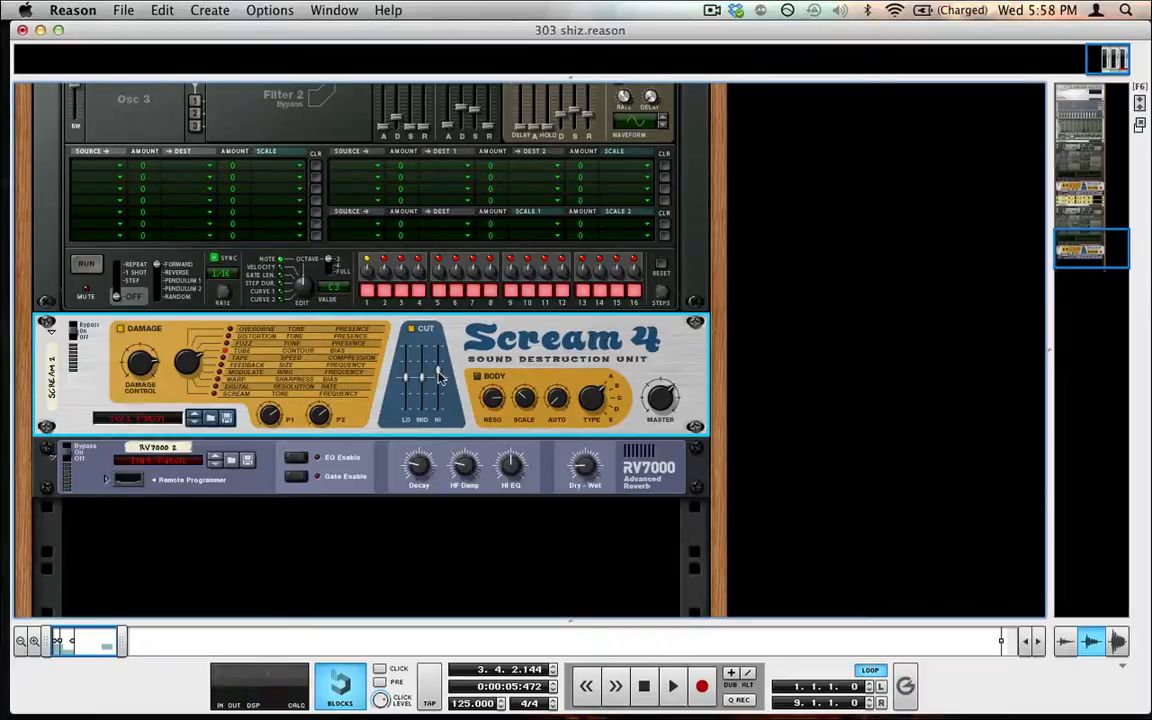
pyautogui.press('space')
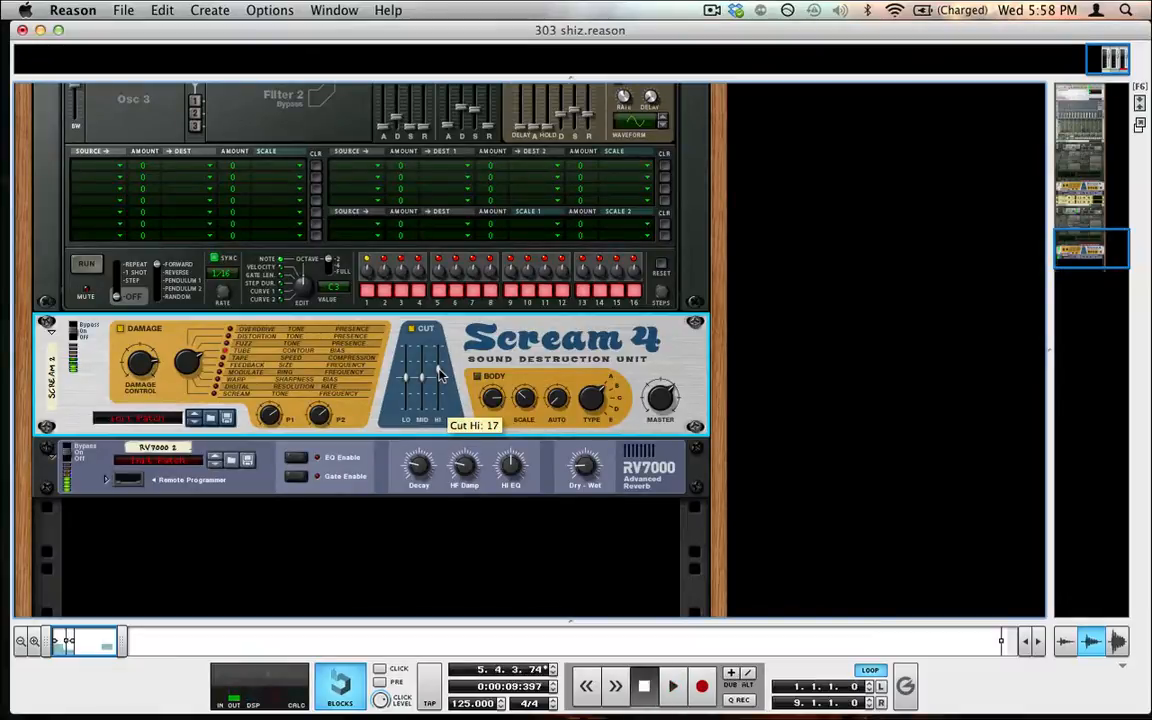
# Lower the Thor filter frequency while the song plays
pyautogui.scroll(3, 452, 428)
pyautogui.scroll(2, 452, 428)
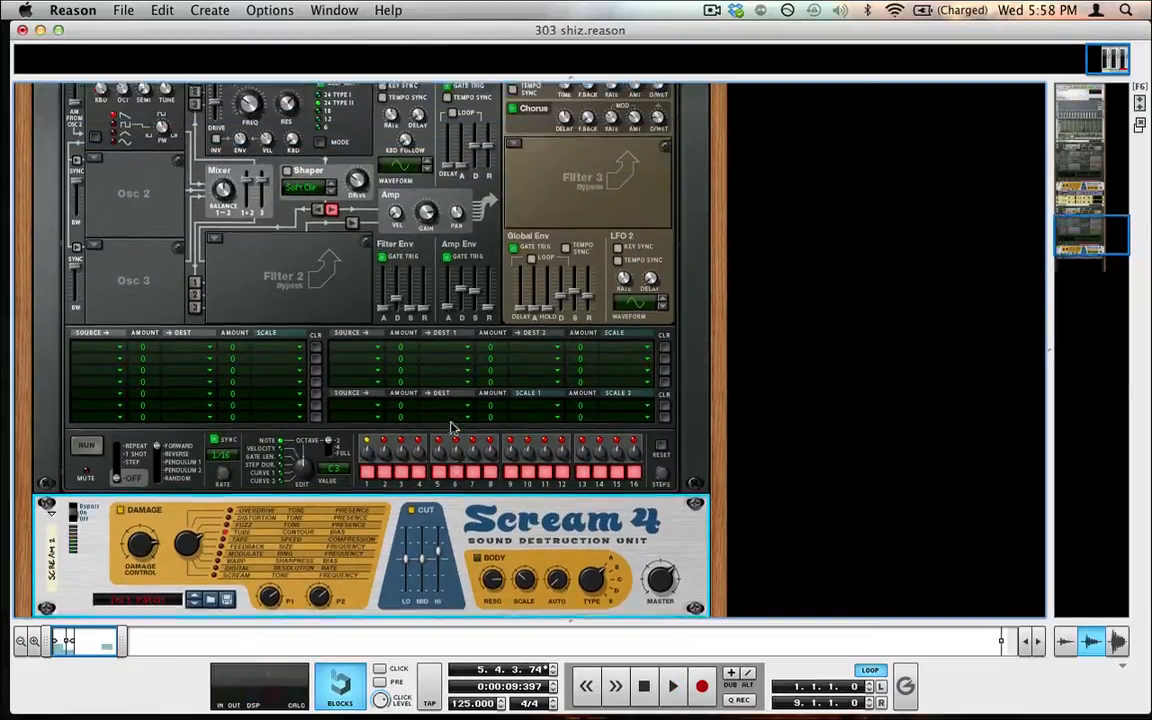
pyautogui.scroll(-2, 293, 309)
pyautogui.scroll(2, 288, 315)
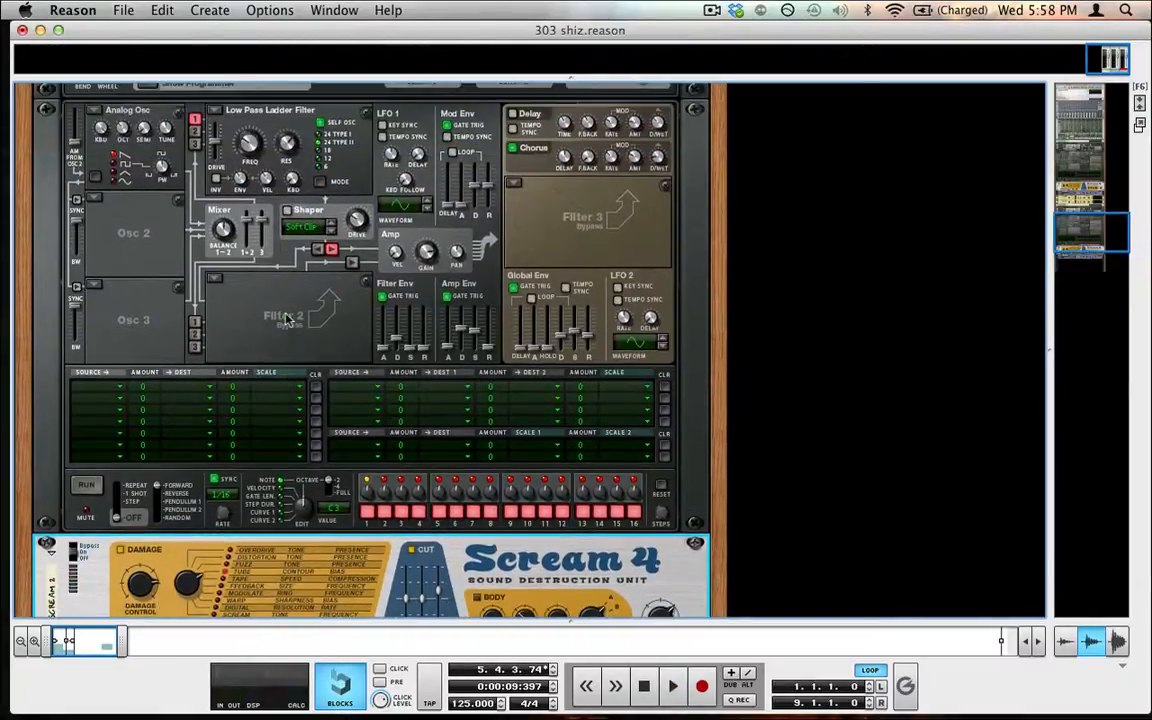
pyautogui.scroll(-3, 287, 318)
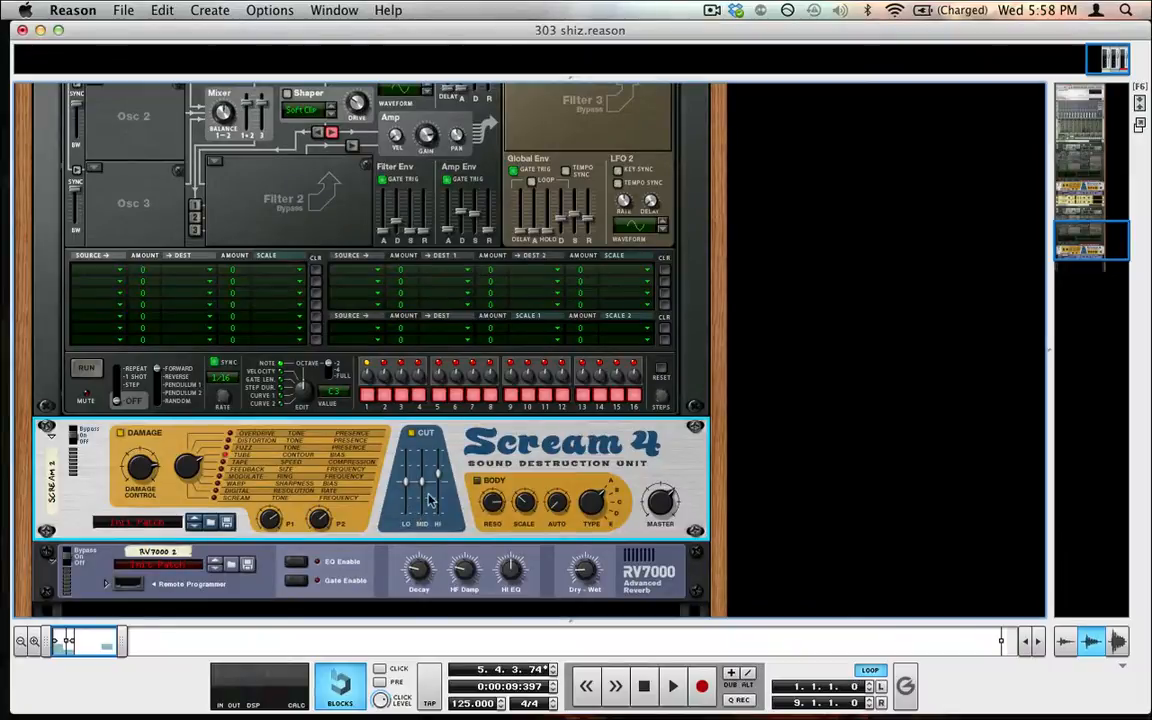
pyautogui.scroll(2, 425, 505)
pyautogui.scroll(3, 445, 484)
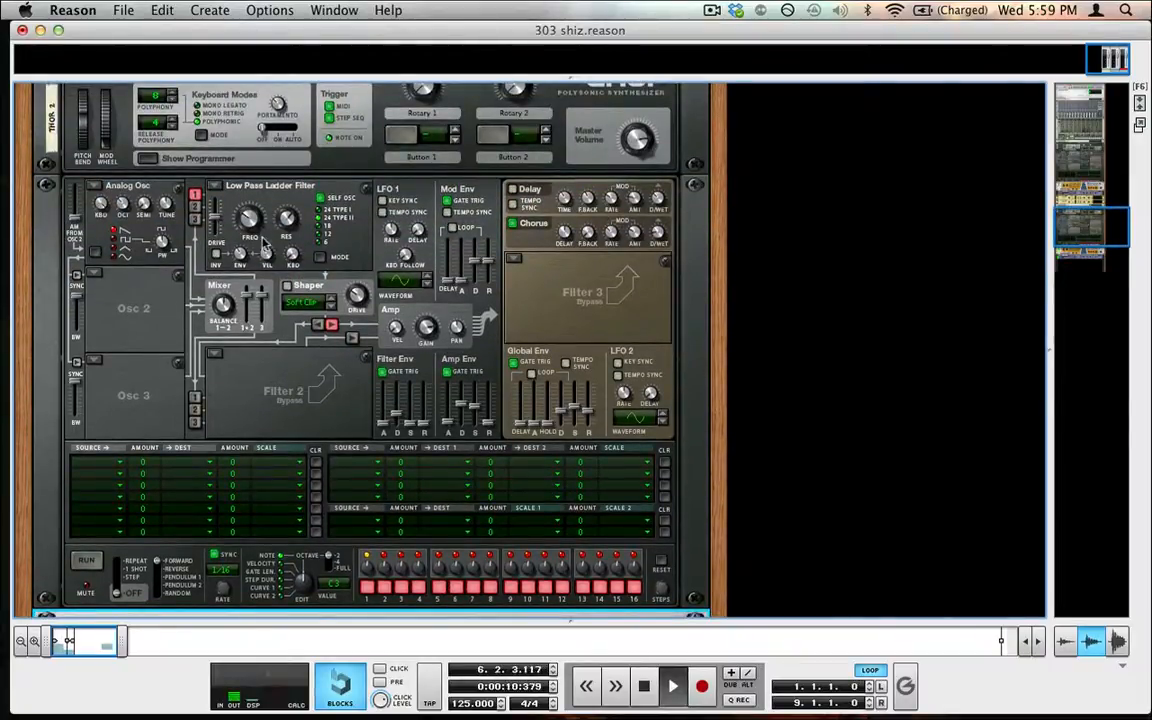
pyautogui.moveTo(246, 254); pyautogui.dragTo(250, 280)
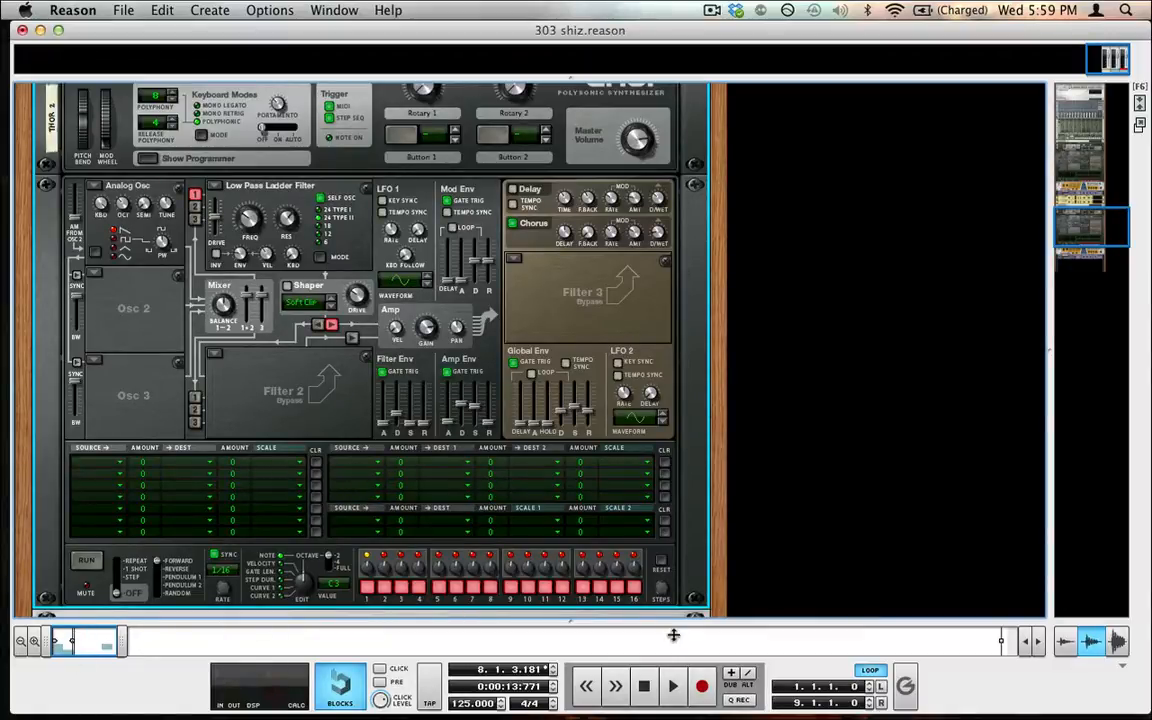
# Restart playback from the beginning and lower the Thor filter frequency further
pyautogui.click(644, 686)
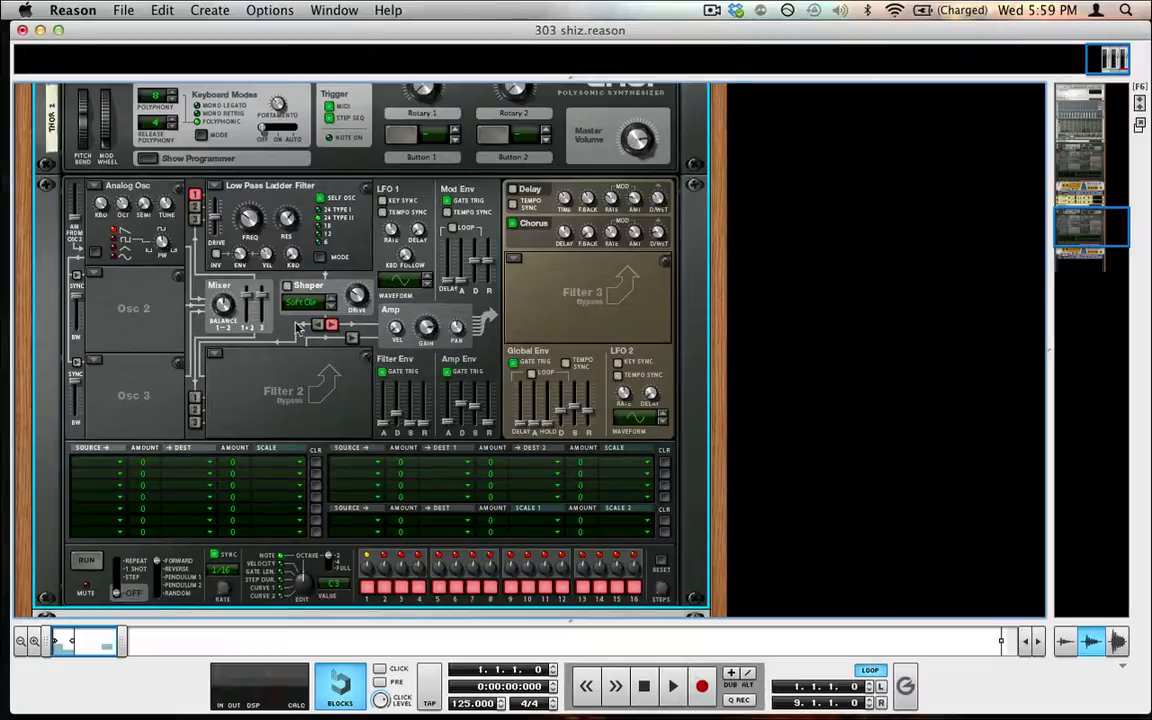
pyautogui.press('space')
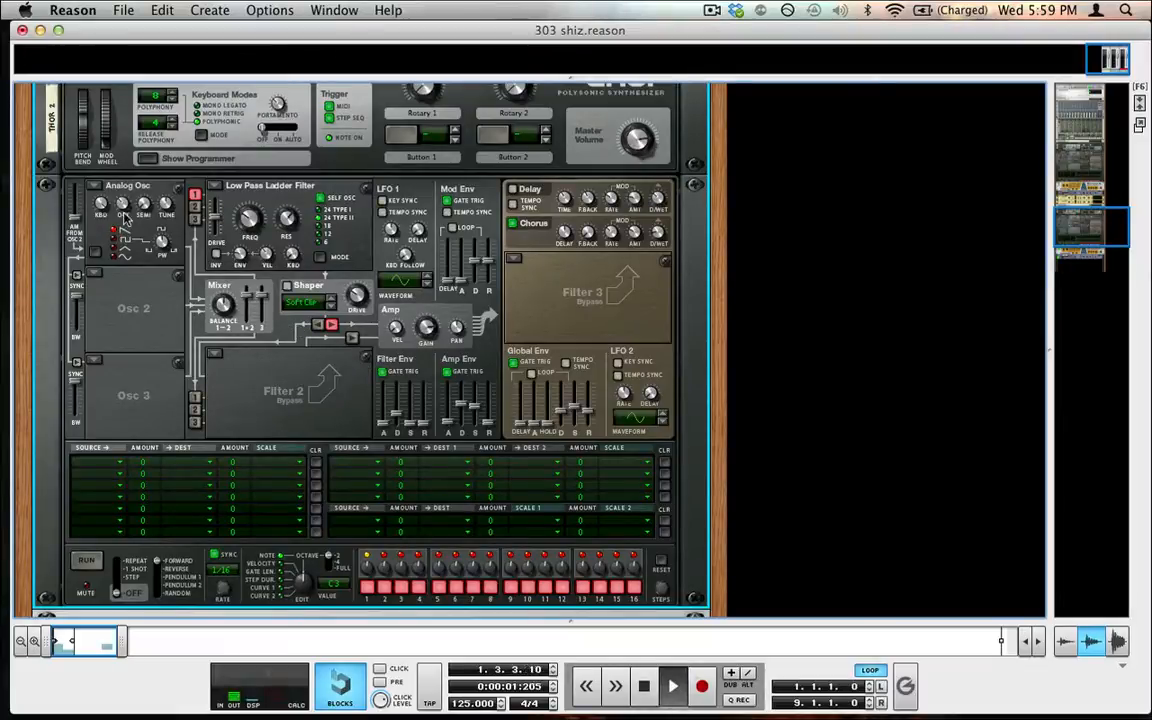
pyautogui.moveTo(240, 212); pyautogui.dragTo(242, 202)
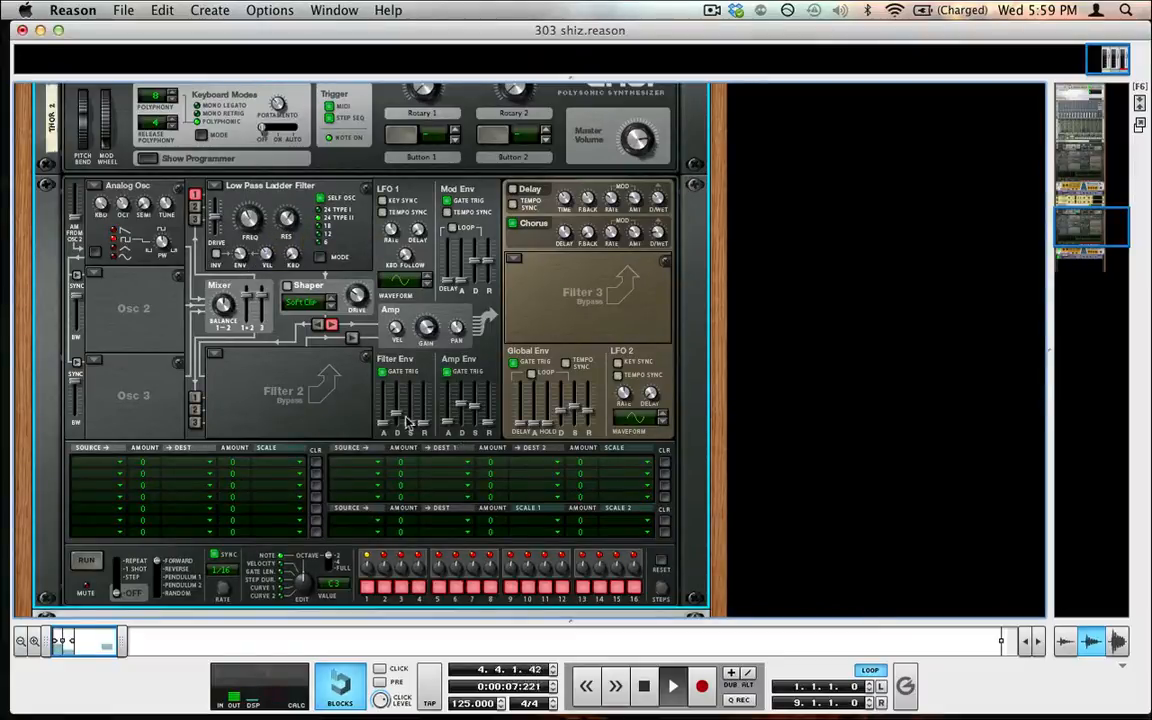
pyautogui.moveTo(400, 416)
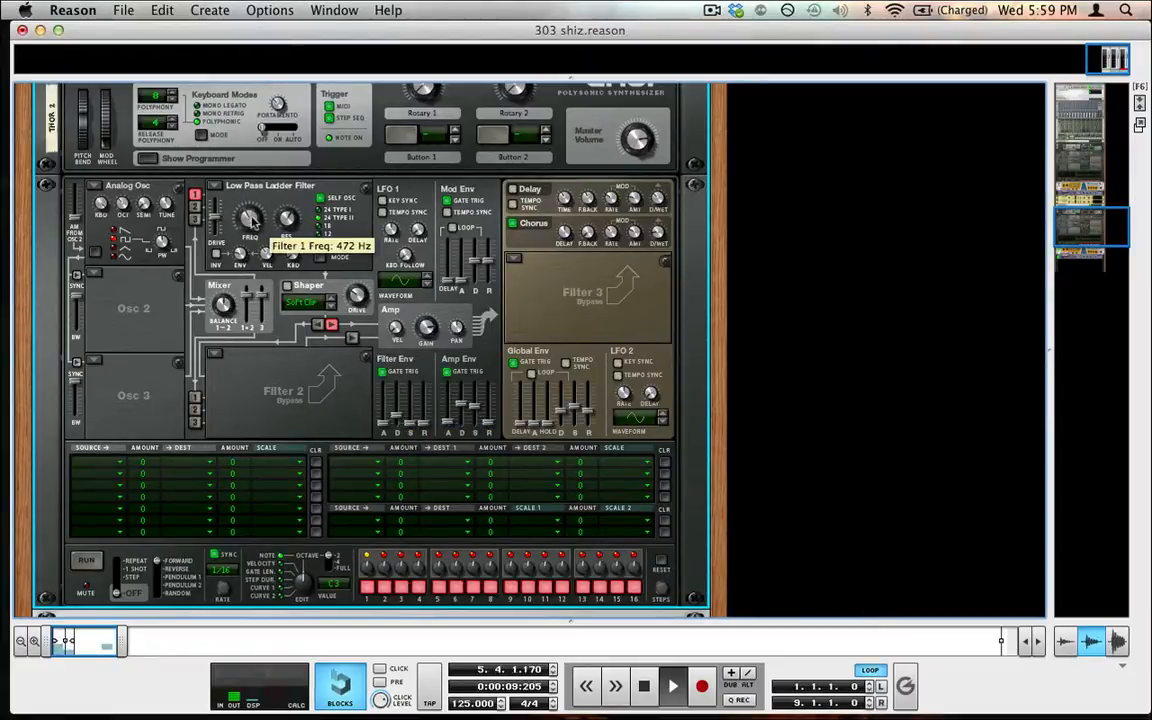
pyautogui.moveTo(250, 232); pyautogui.dragTo(256, 275)
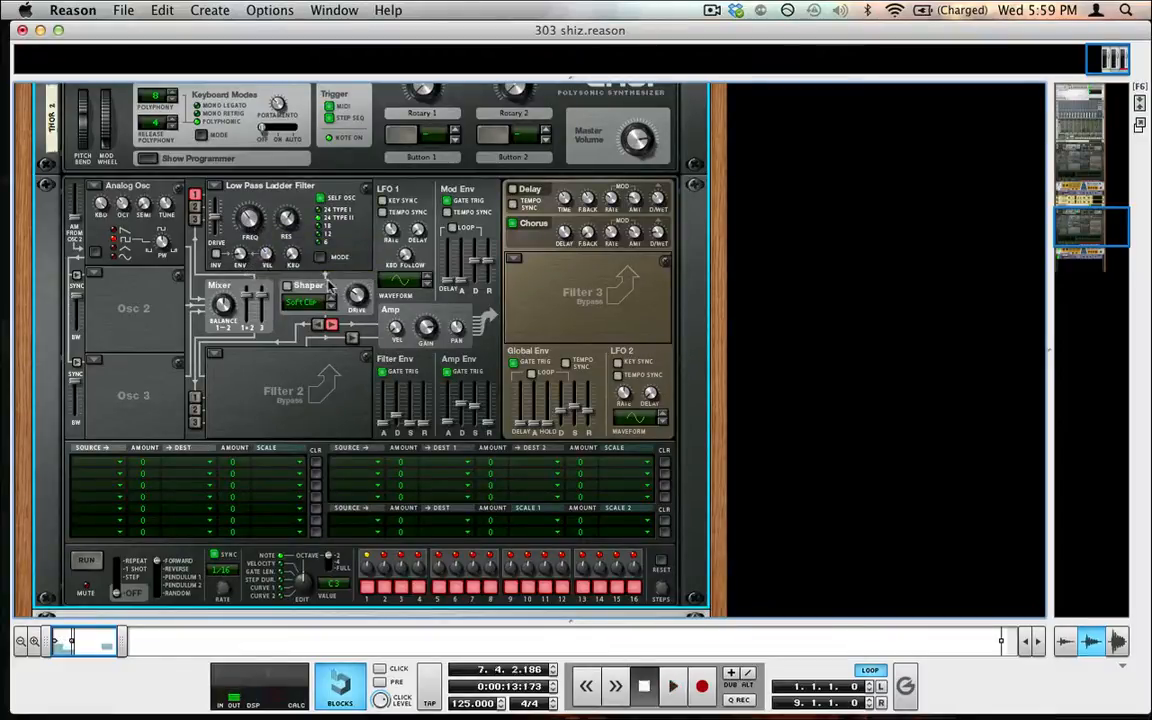
# Stop playback and move the bass-line clips from the Thor 2 lane onto the Thor 1 lane in the sequencer
pyautogui.scroll(-10, 257, 297)
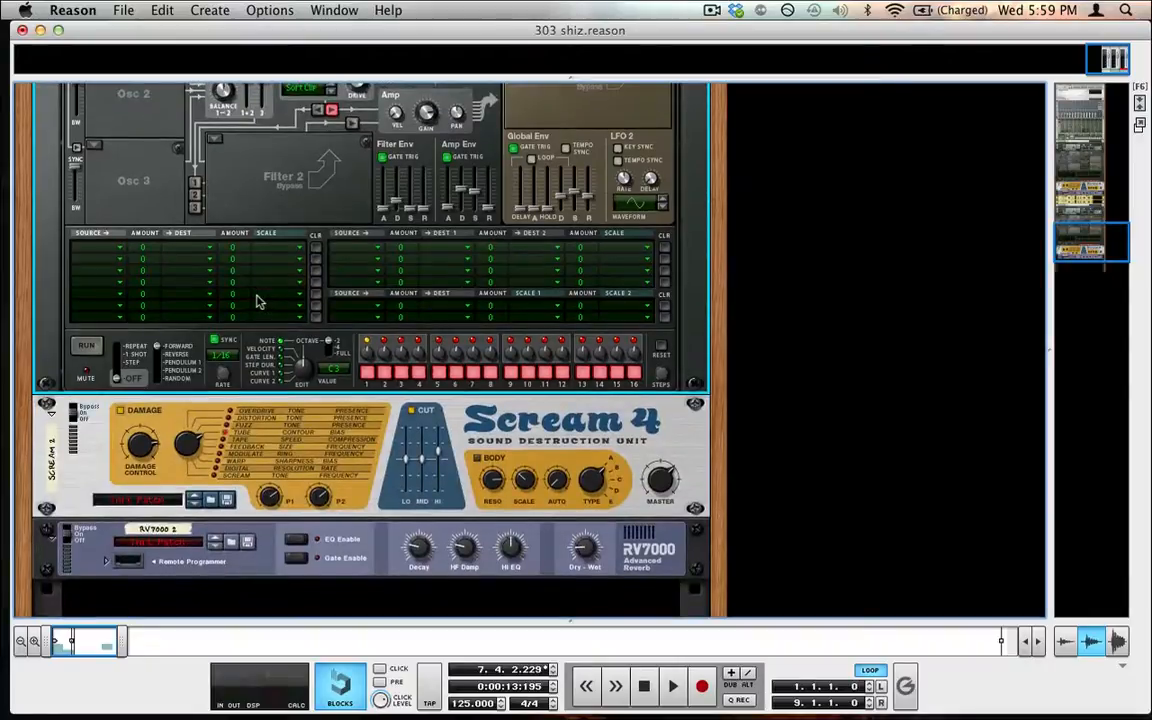
pyautogui.scroll(8, 257, 300)
pyautogui.scroll(4, 235, 270)
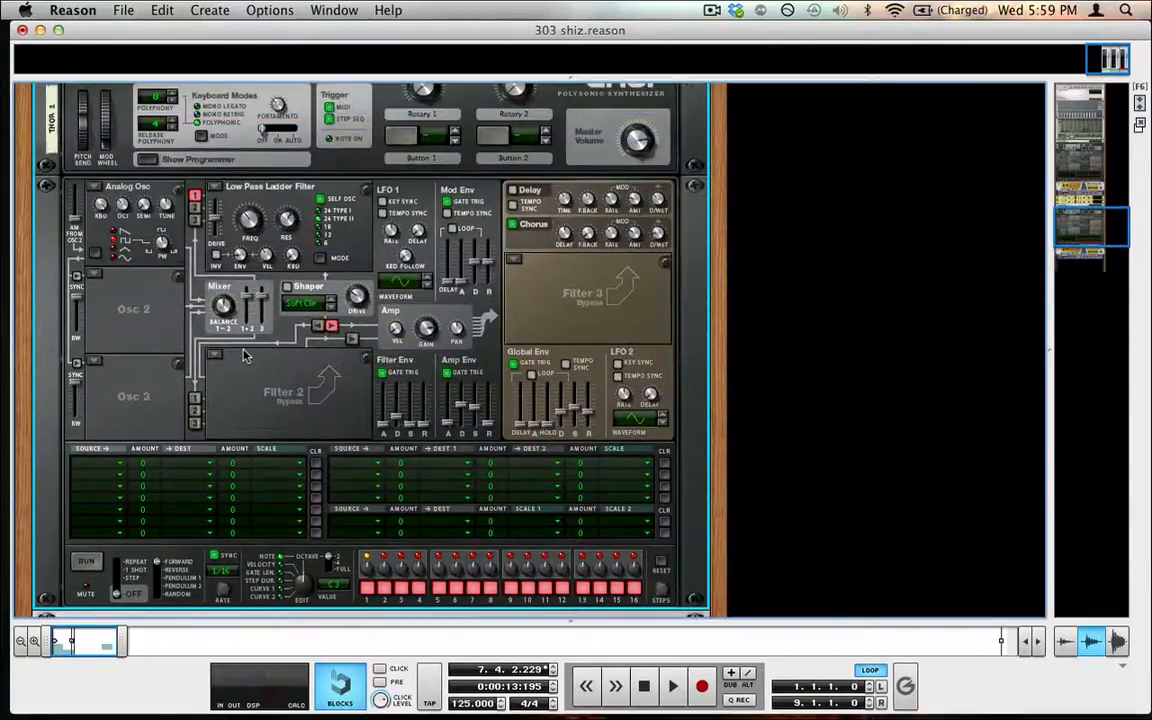
pyautogui.scroll(-5, 245, 370)
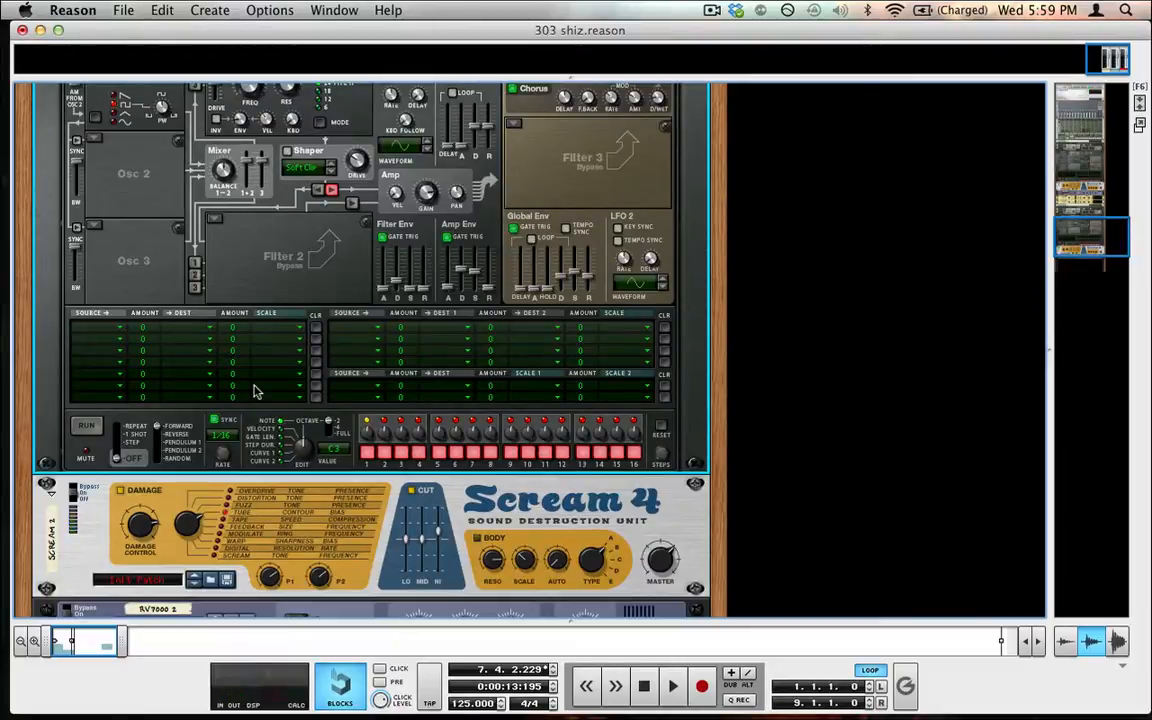
pyautogui.click(645, 687)
pyautogui.press('F7')
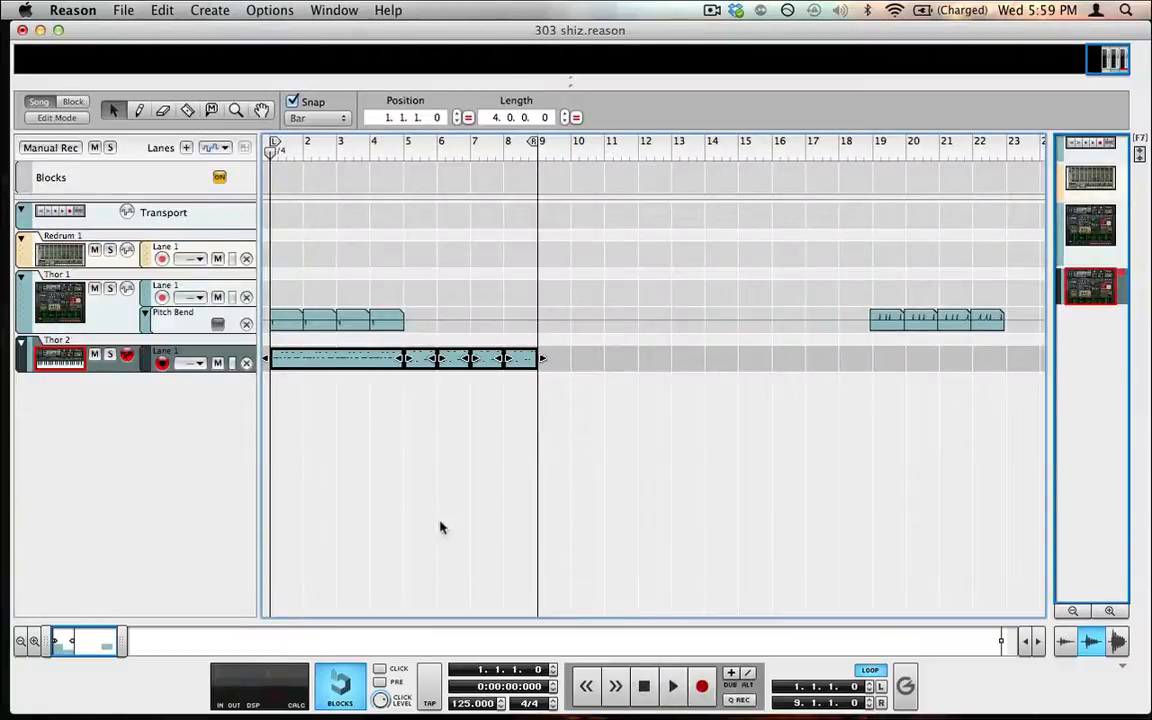
pyautogui.moveTo(583, 347); pyautogui.dragTo(311, 287)
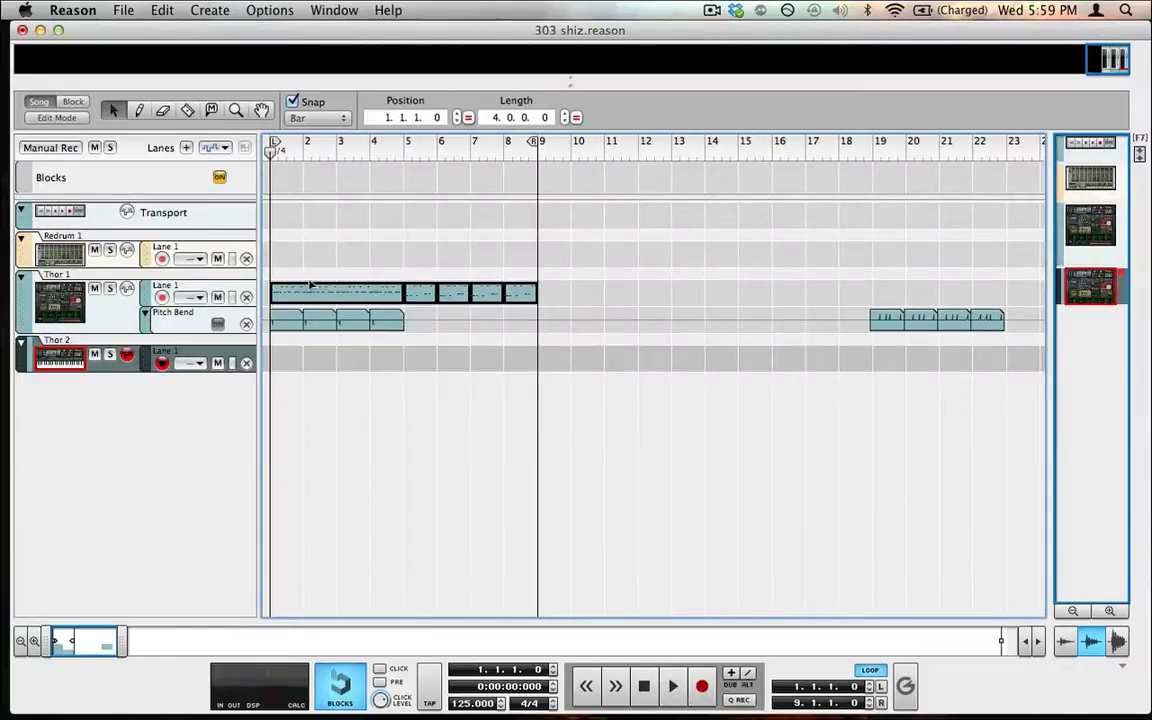
# Mute the Thor 1 track and return to the rack
pyautogui.click(95, 288)
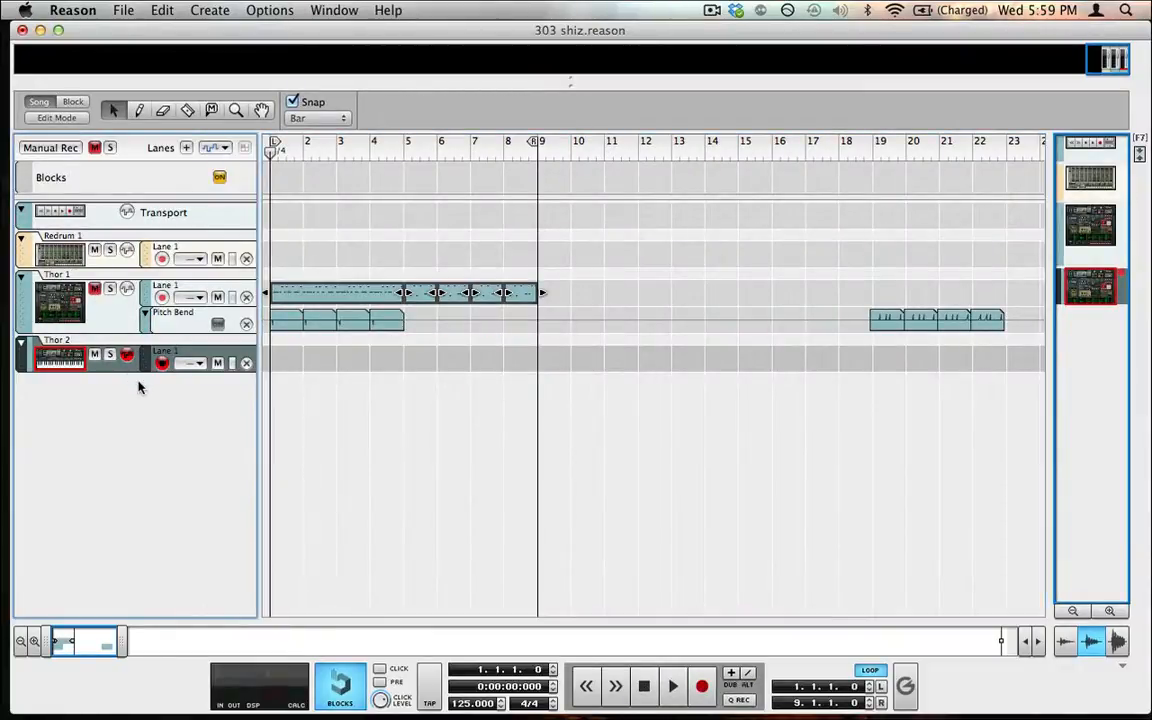
pyautogui.press('F6')
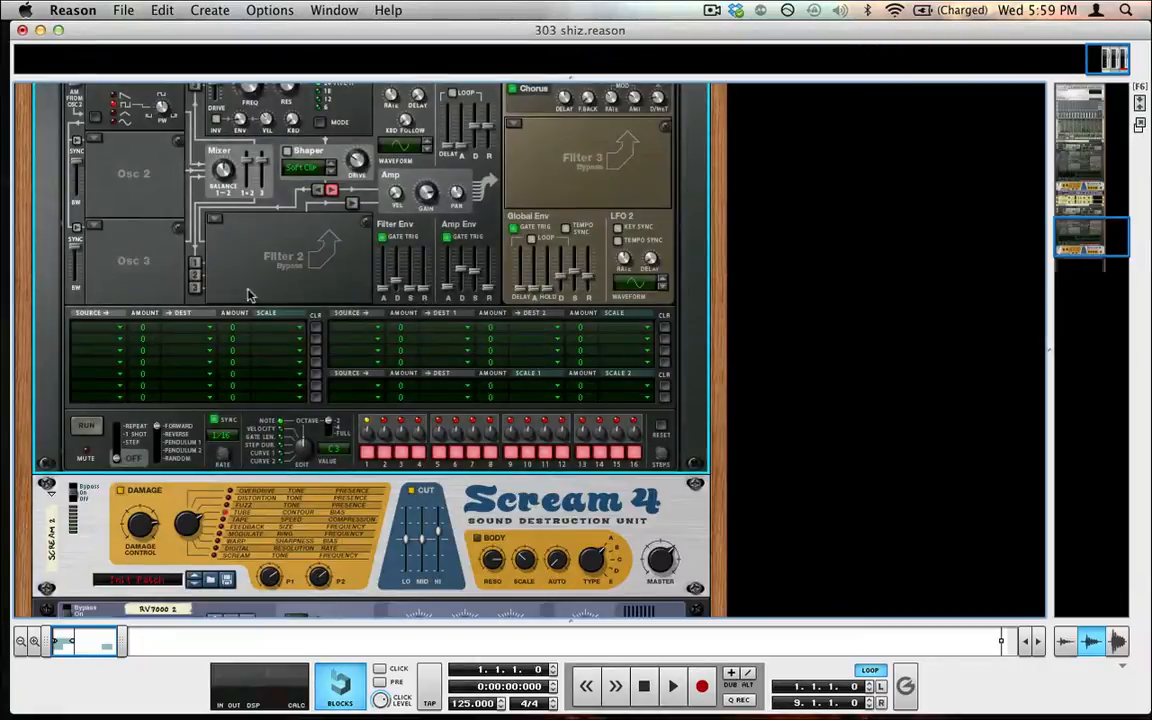
# Add a Matrix Pattern Sequencer to the rack beneath the Thor synth
pyautogui.scroll(-5, 285, 250)
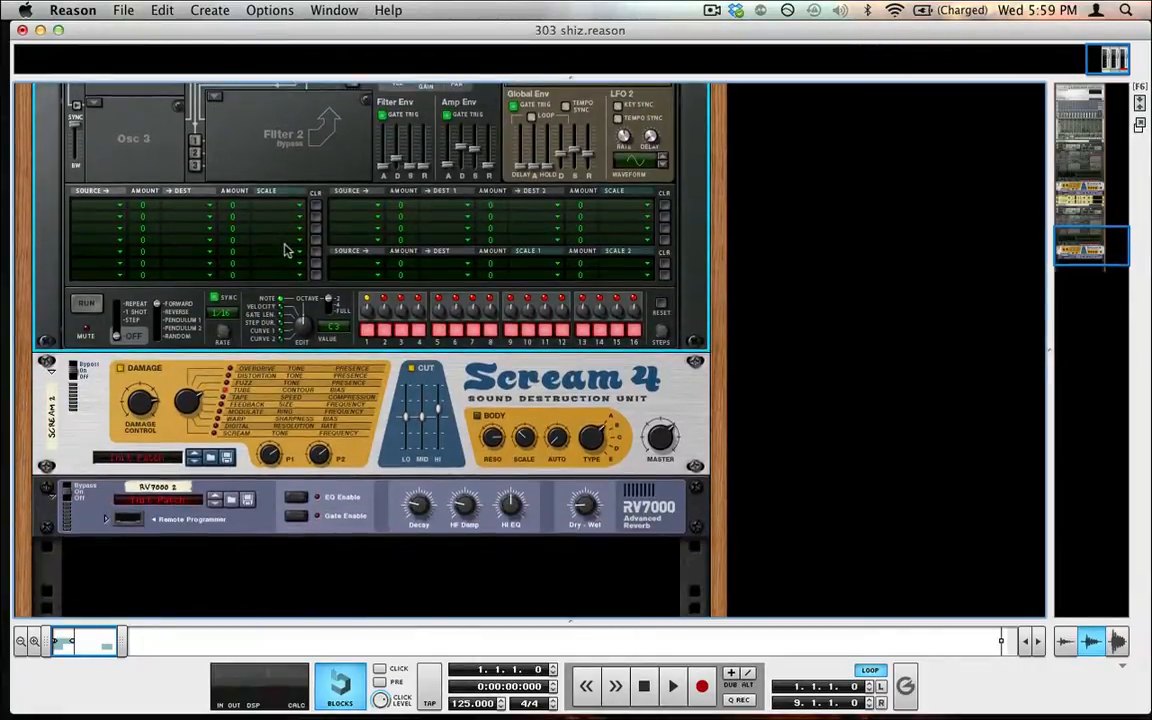
pyautogui.scroll(6, 200, 178)
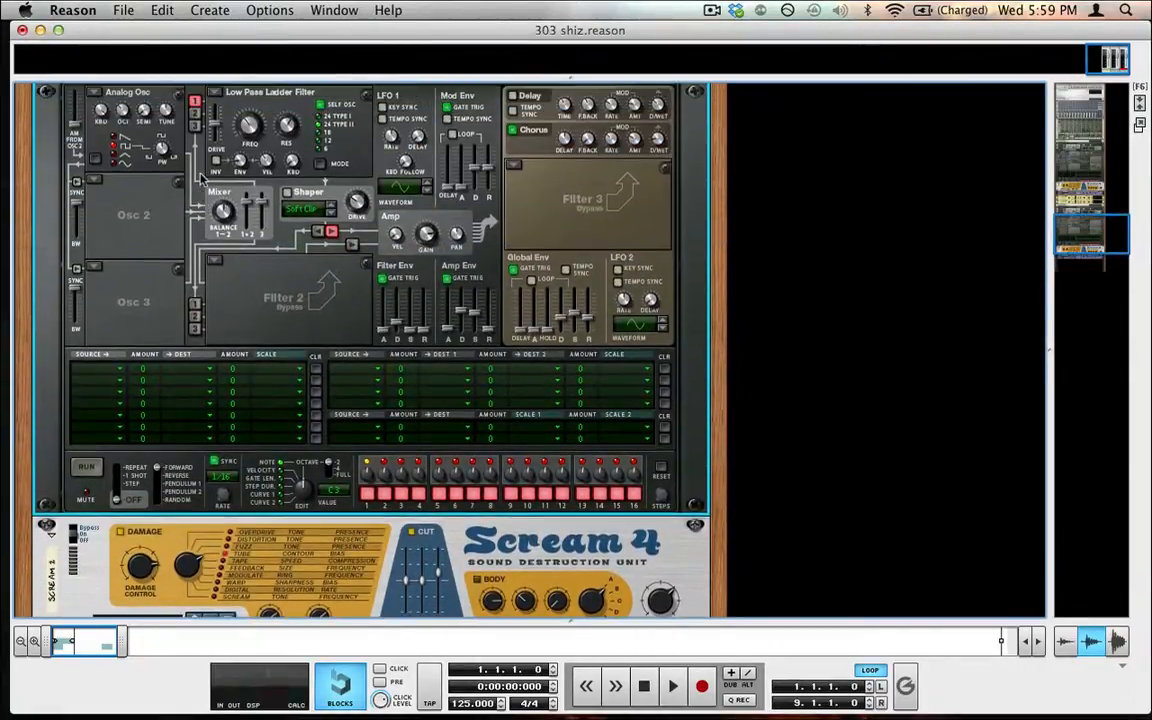
pyautogui.click(211, 10)
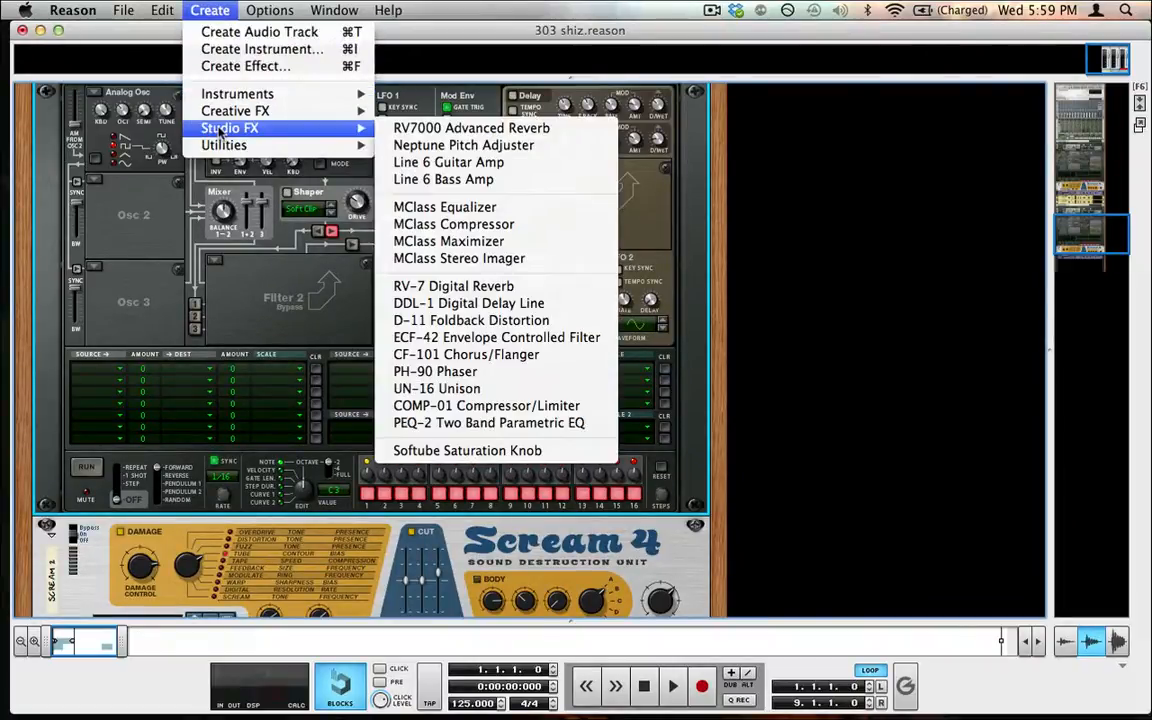
pyautogui.click(196, 5)
pyautogui.click(210, 10)
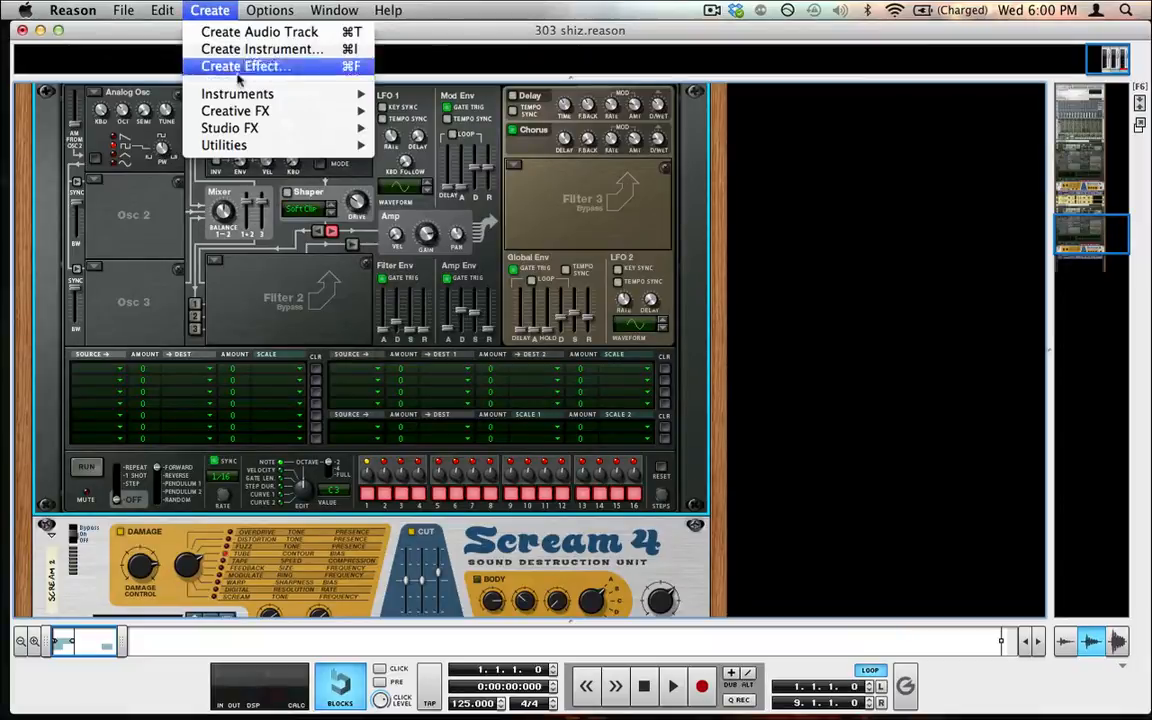
pyautogui.moveTo(260, 145)
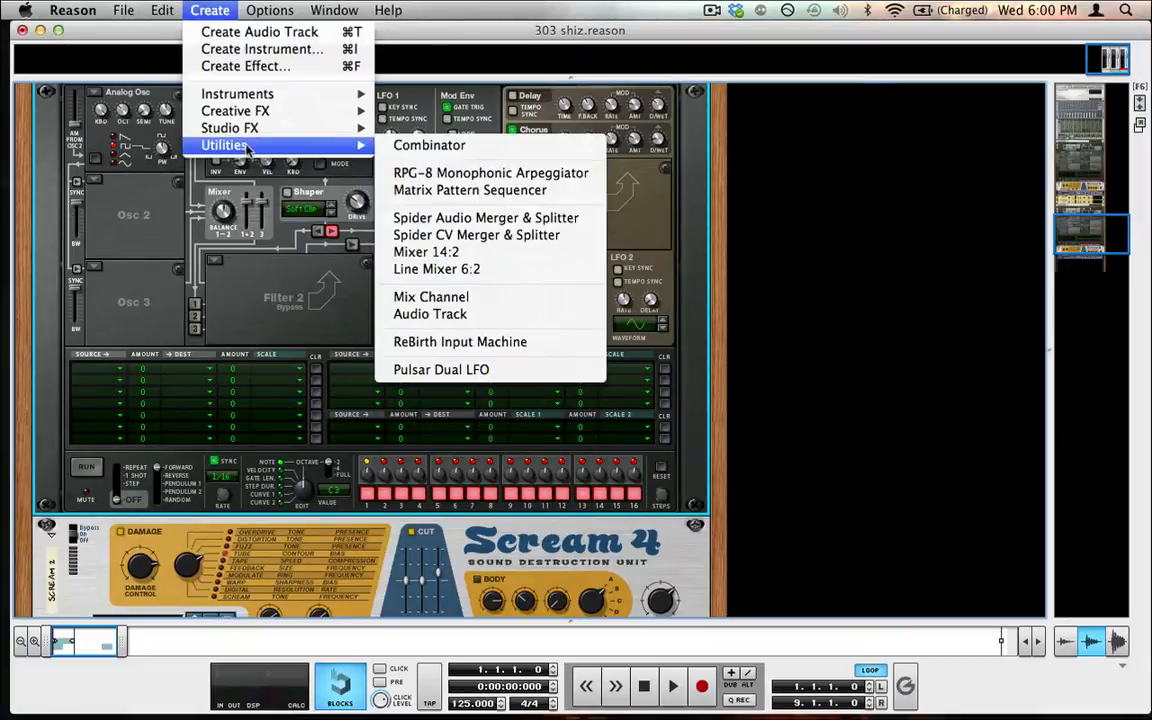
pyautogui.click(462, 199)
pyautogui.click(200, 10)
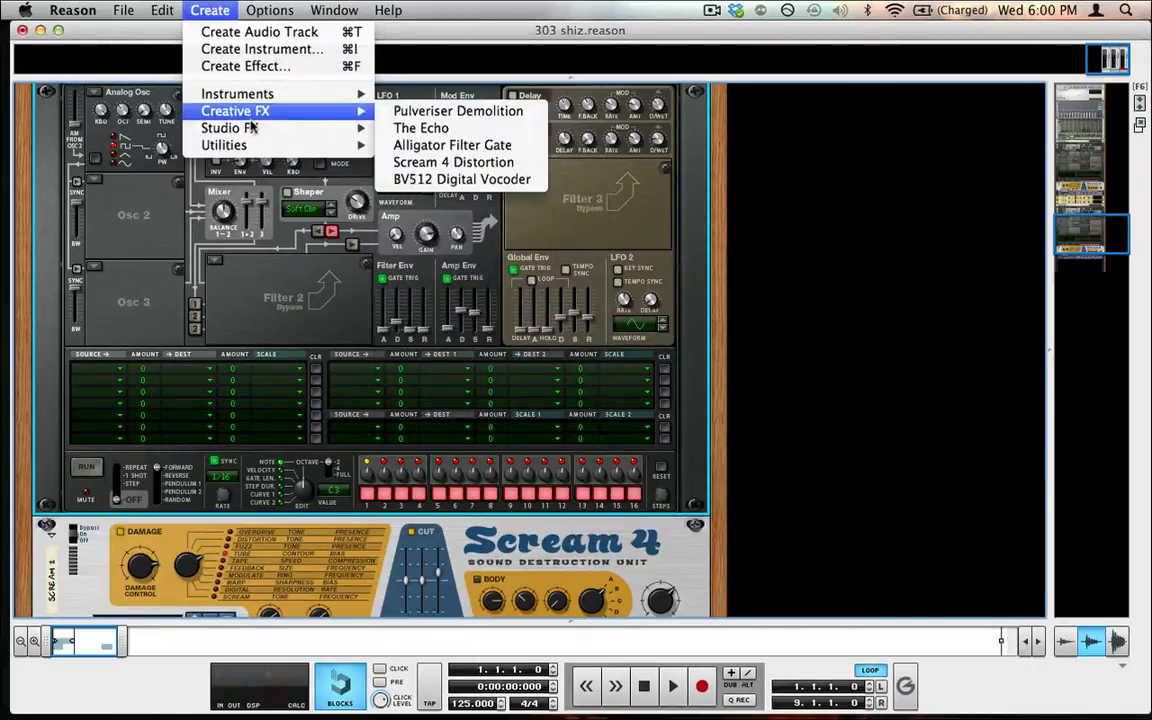
pyautogui.moveTo(350, 128)
pyautogui.moveTo(224, 145)
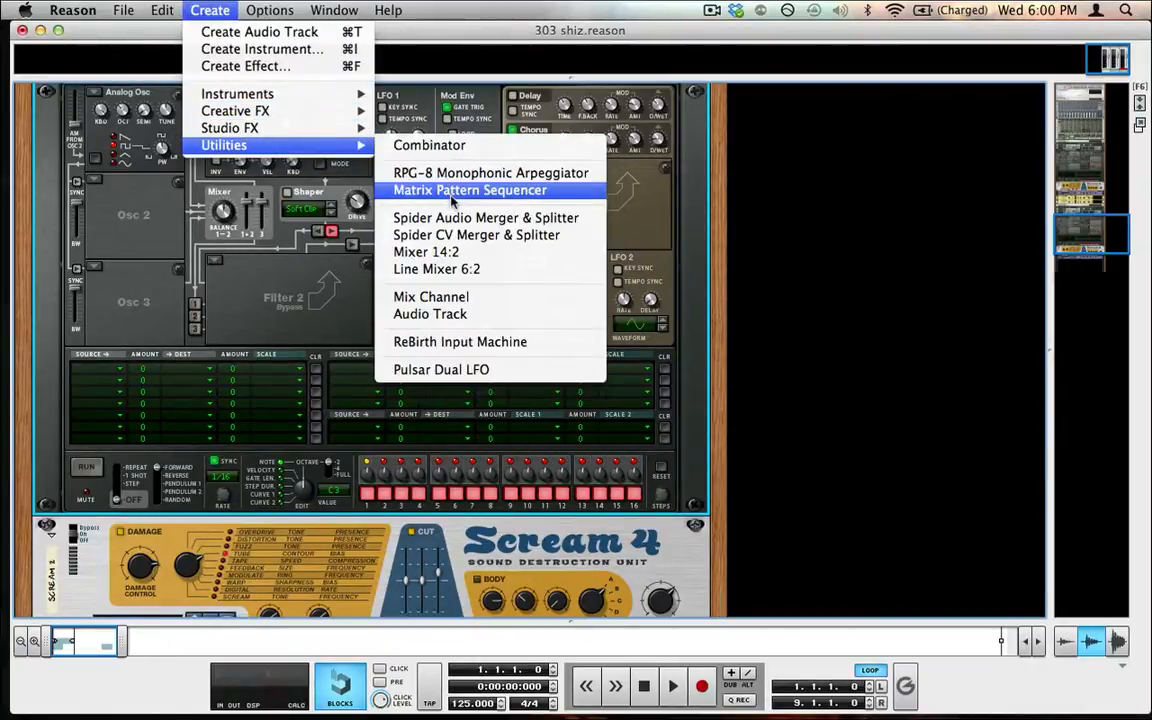
pyautogui.click(410, 187)
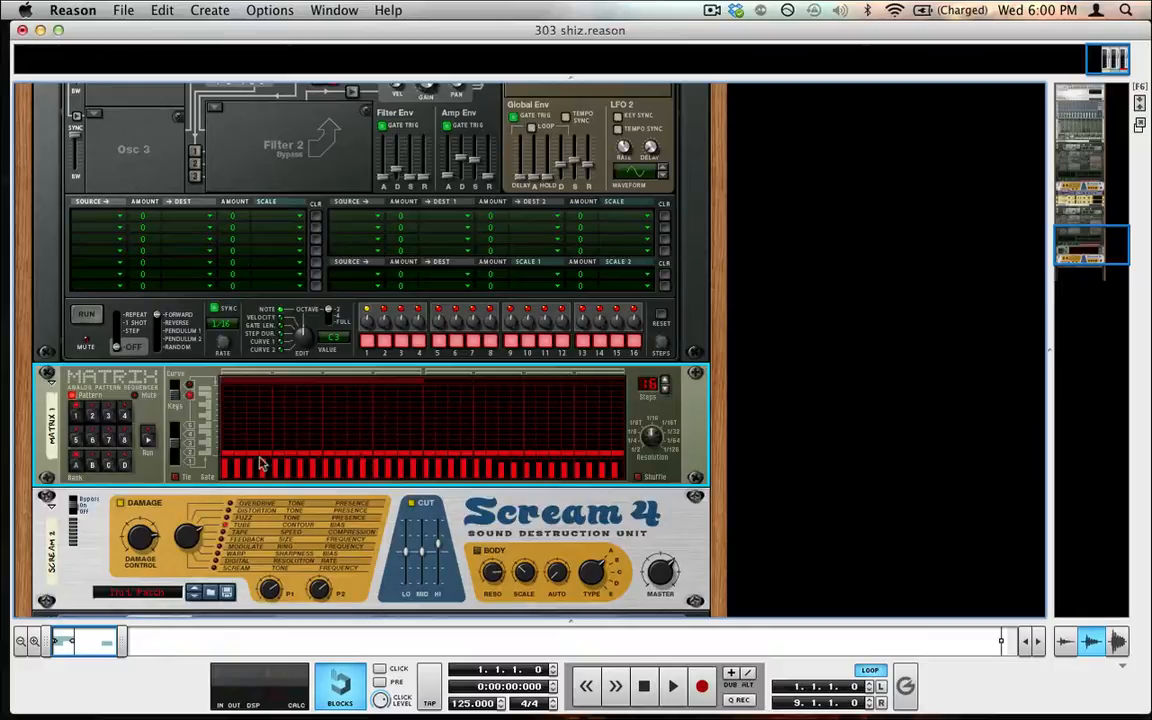
# Program the Matrix pattern by editing its gate and note steps, and run it
pyautogui.click(157, 447)
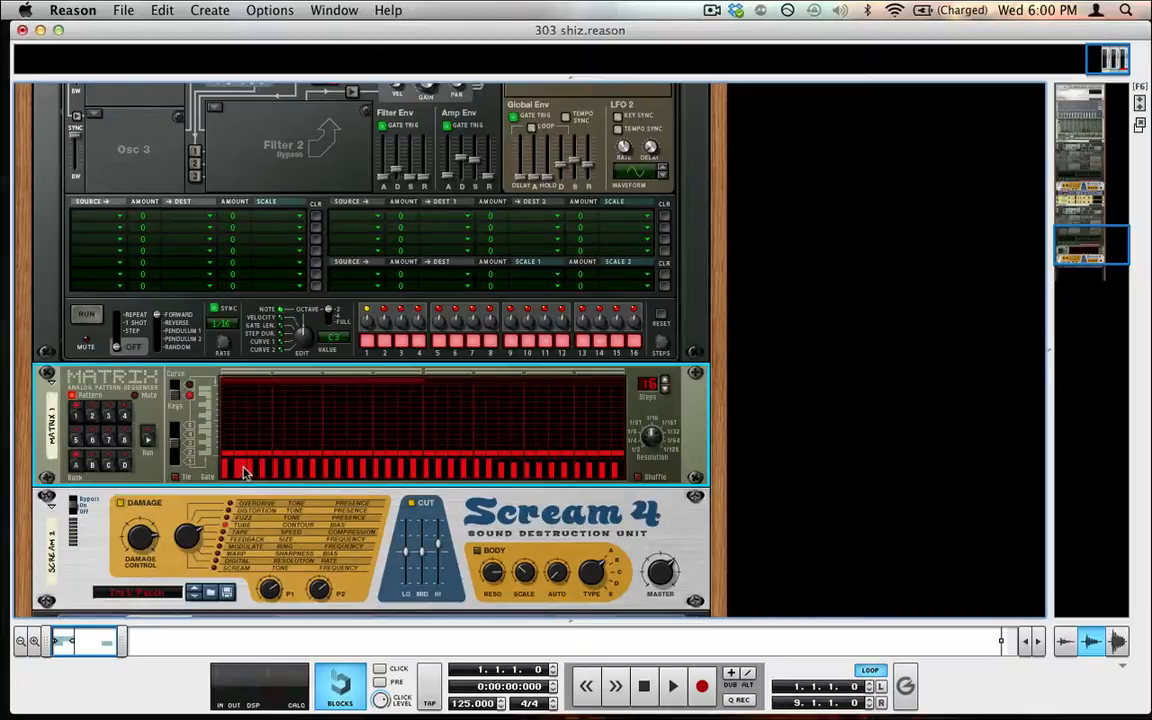
pyautogui.click(149, 440)
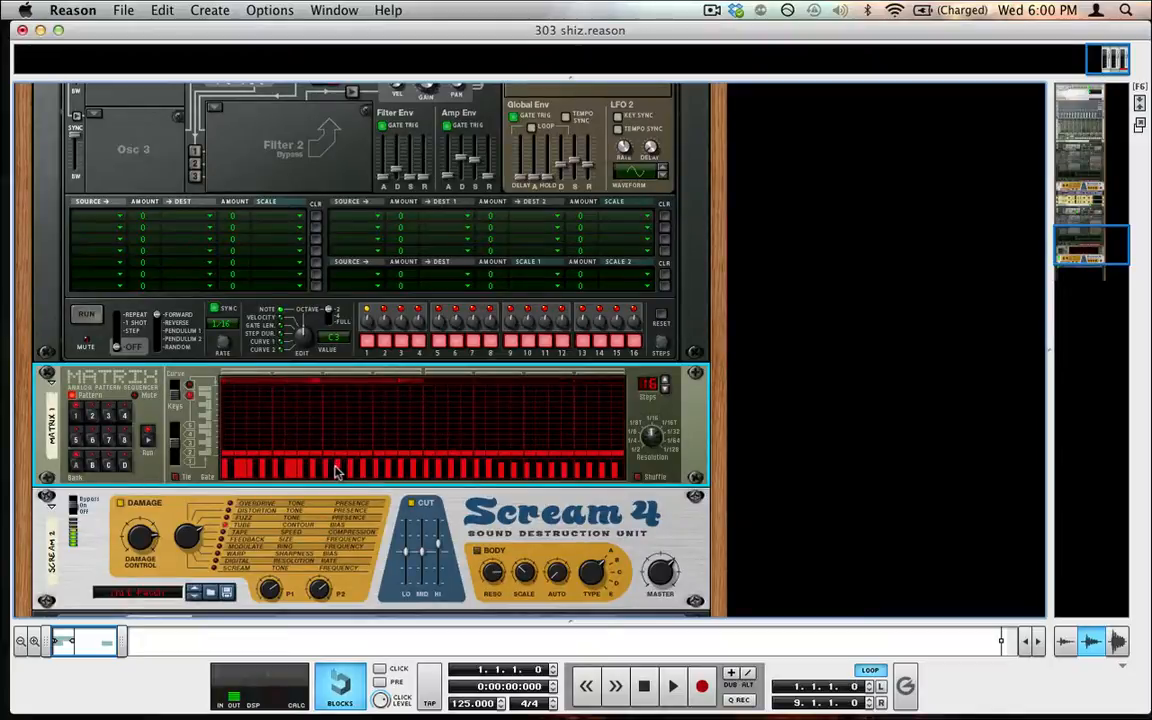
pyautogui.click(283, 437)
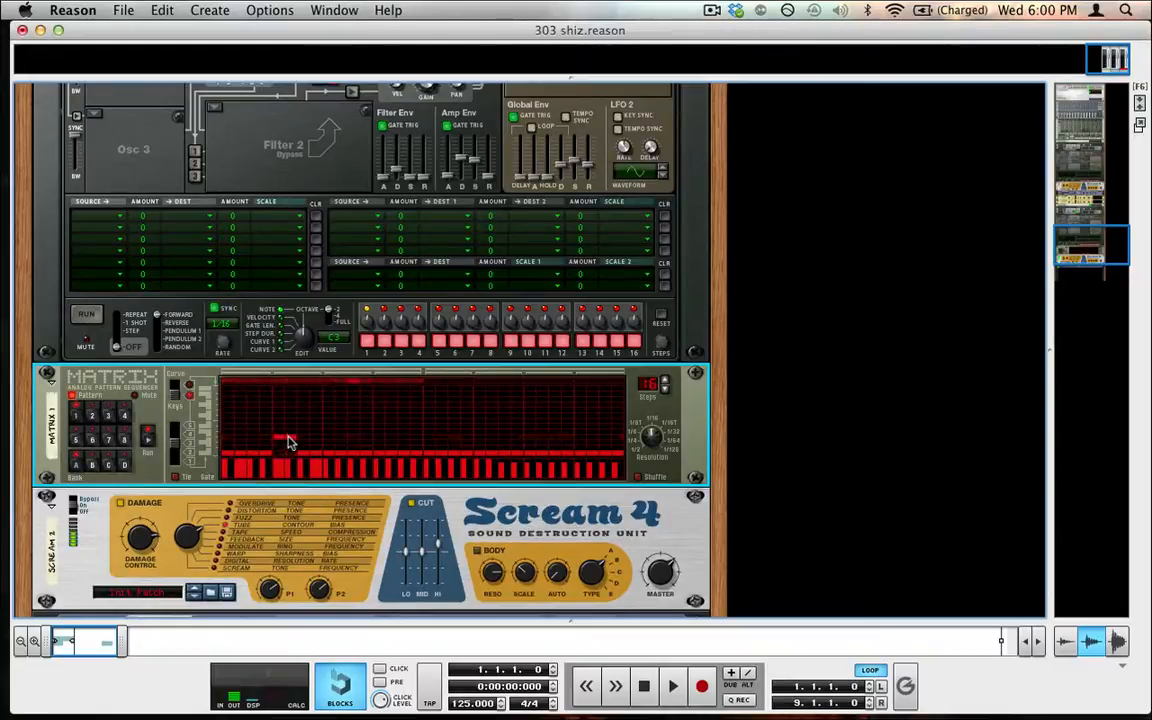
pyautogui.scroll(3, 225, 366)
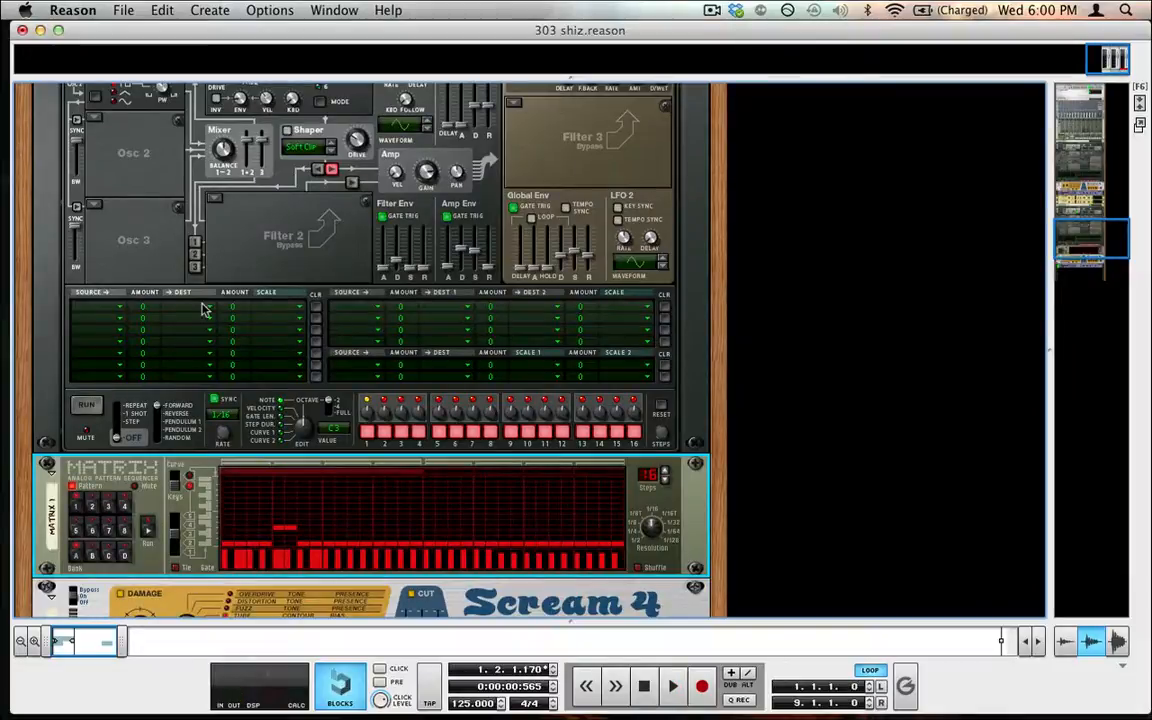
pyautogui.scroll(2, 185, 290)
# Inspect Thor's oscillator 1 octave setting while the pattern plays, then stop playback
pyautogui.click(123, 118)
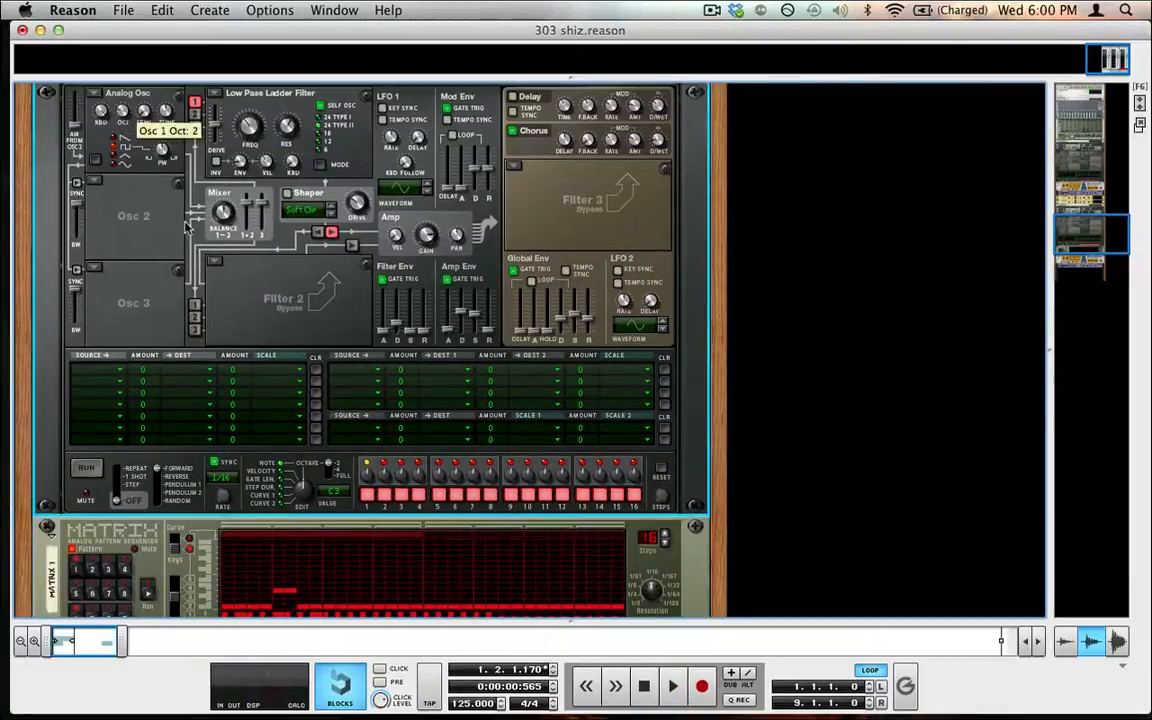
pyautogui.scroll(-6, 185, 240)
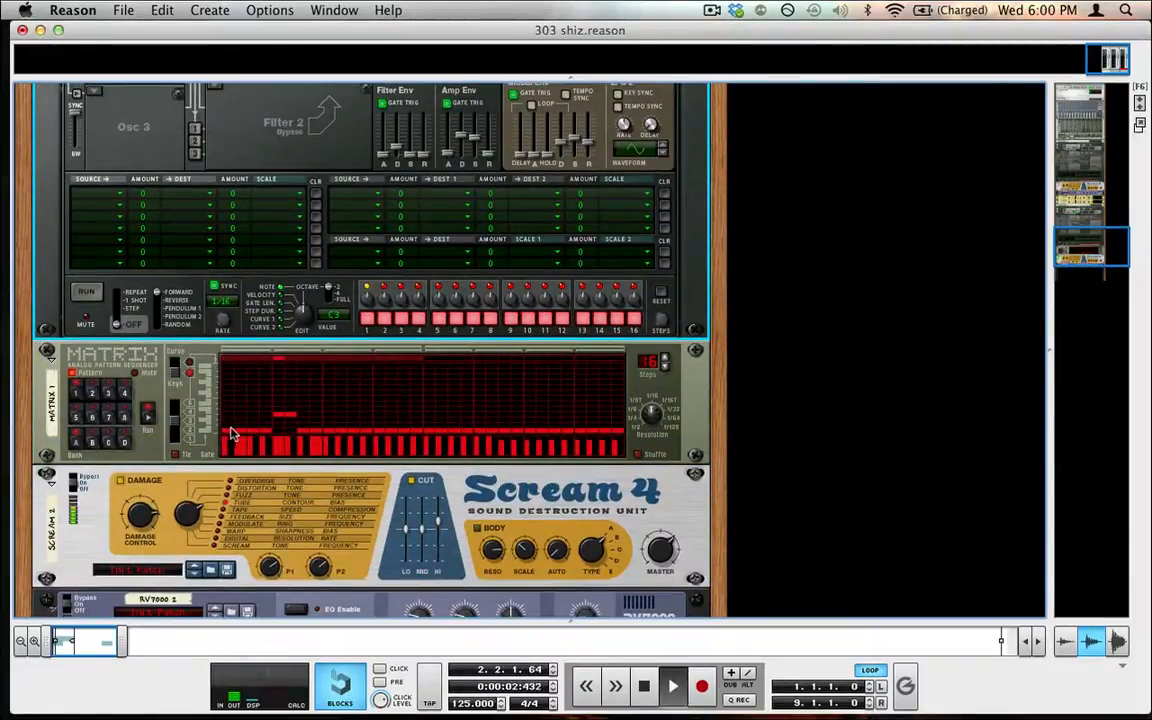
pyautogui.scroll(1, 268, 438)
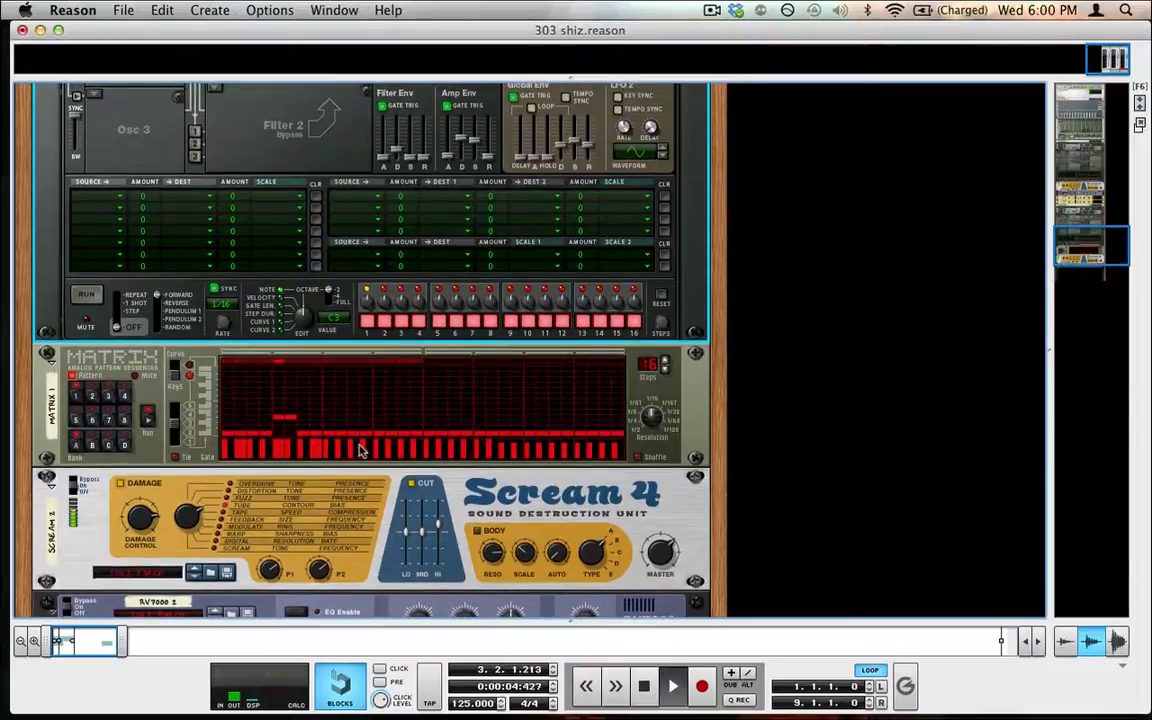
pyautogui.scroll(4, 380, 447)
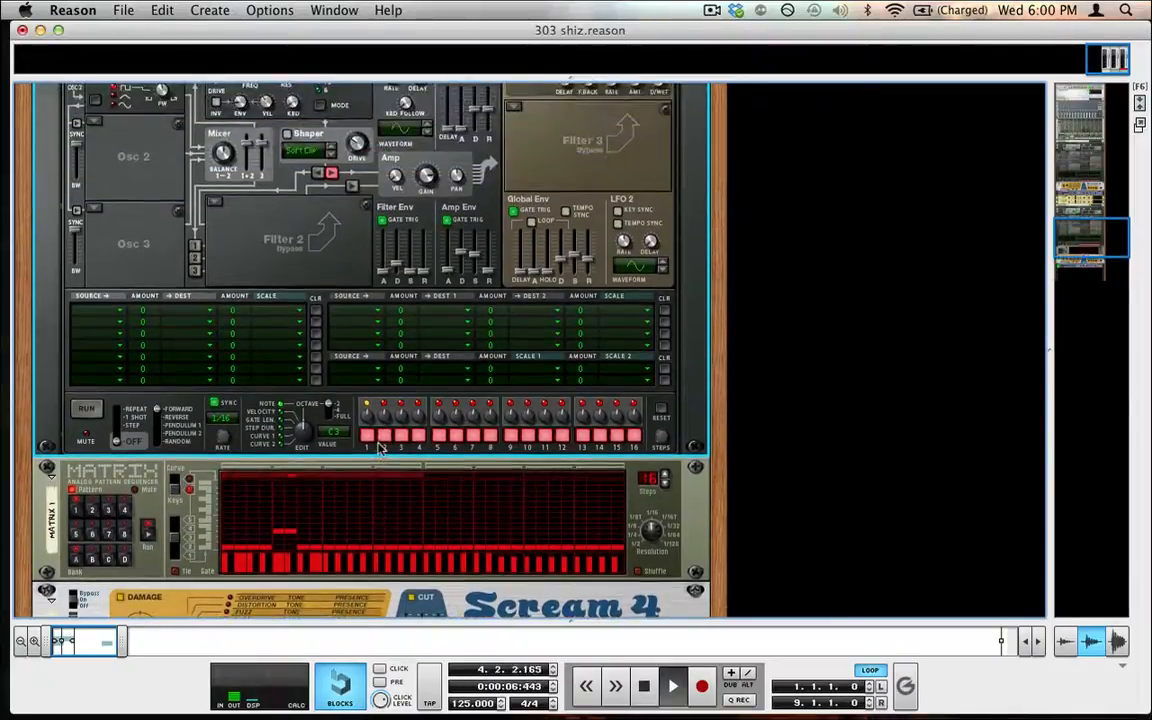
pyautogui.click(642, 686)
# Tweak the Low Pass Ladder Filter frequency, resonance and envelope amount to 15 during playback, then stop
pyautogui.scroll(6, 436, 580)
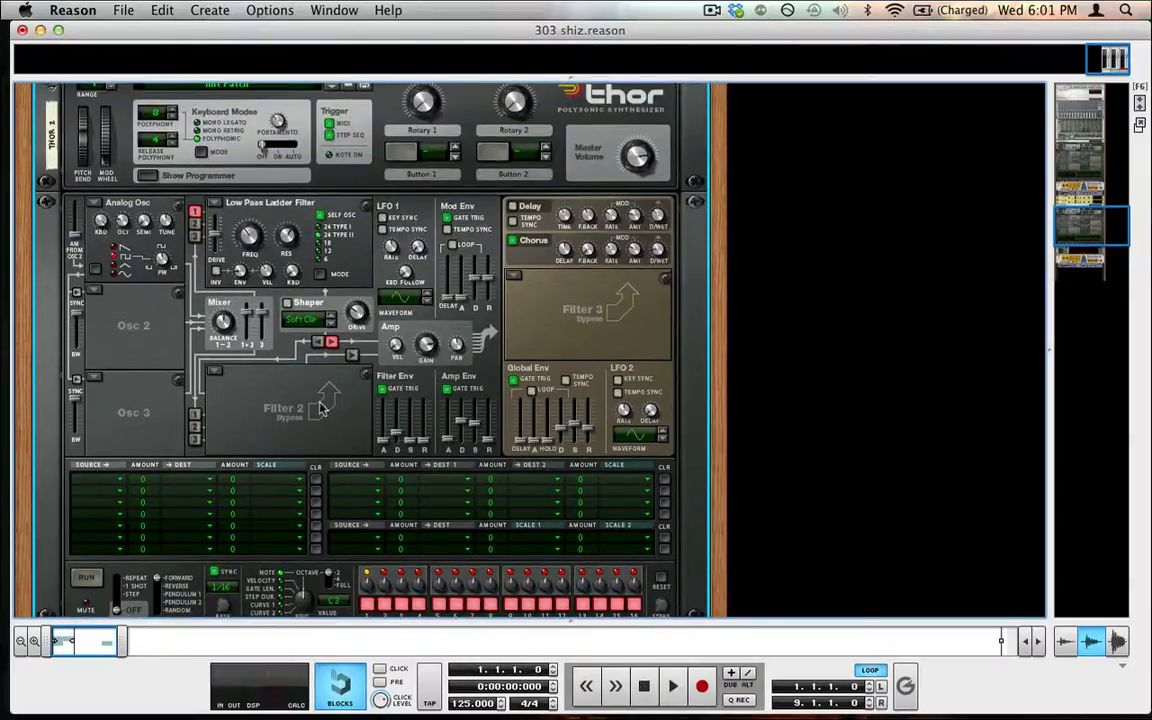
pyautogui.press('space')
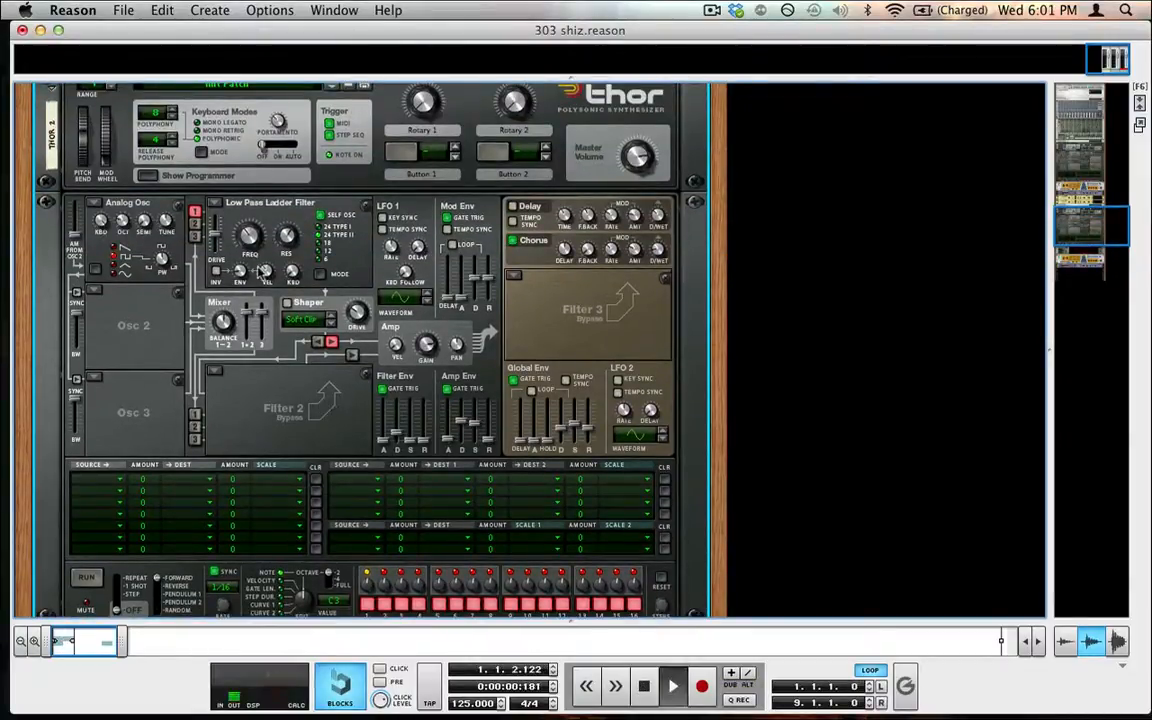
pyautogui.moveTo(252, 243); pyautogui.dragTo(249, 213)
pyautogui.moveTo(240, 272)
pyautogui.mouseDown()
pyautogui.moveTo(239, 256)
pyautogui.moveTo(229, 261)
pyautogui.mouseUp()
pyautogui.moveTo(282, 238); pyautogui.dragTo(245, 184)
pyautogui.moveTo(239, 269); pyautogui.dragTo(240, 190)
pyautogui.moveTo(247, 234); pyautogui.dragTo(259, 365)
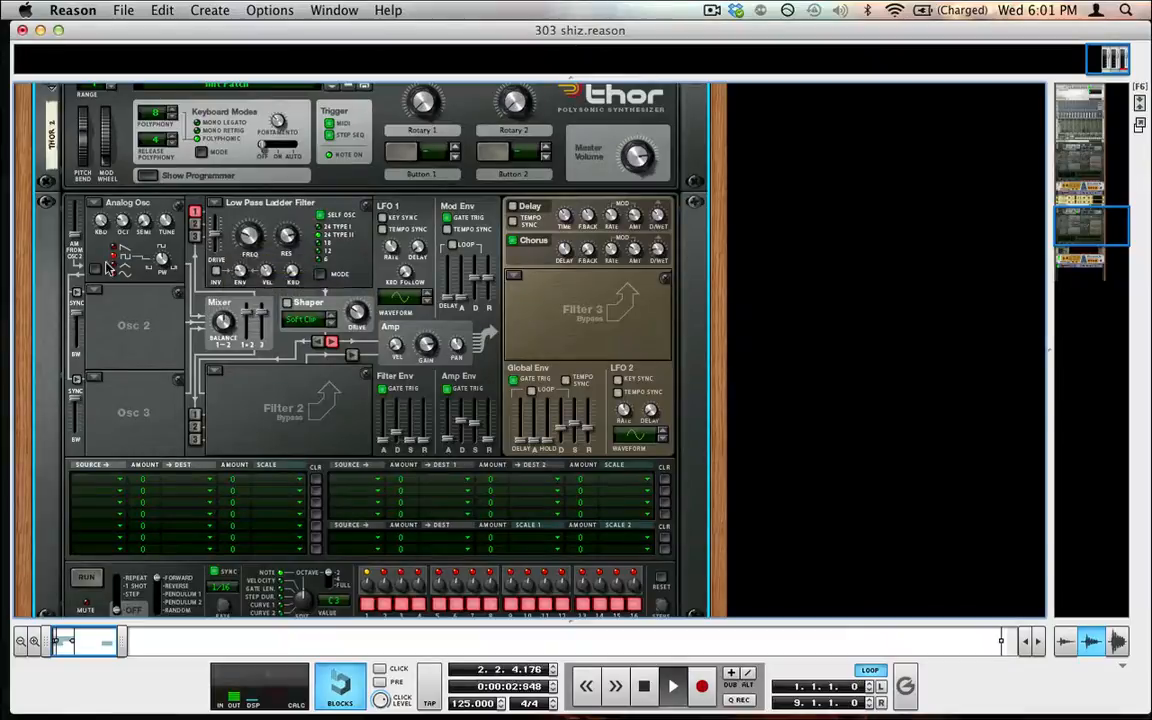
pyautogui.moveTo(247, 237); pyautogui.dragTo(216, 192)
pyautogui.moveTo(240, 273); pyautogui.dragTo(241, 283)
pyautogui.press('space')
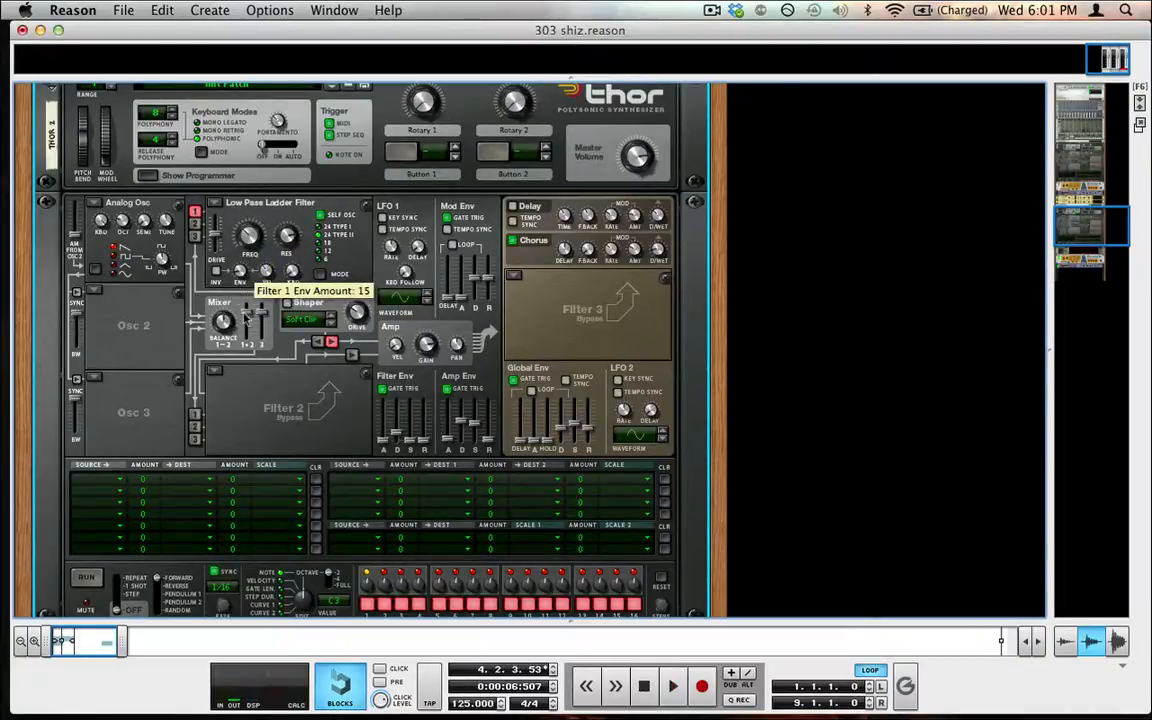
pyautogui.click(644, 686)
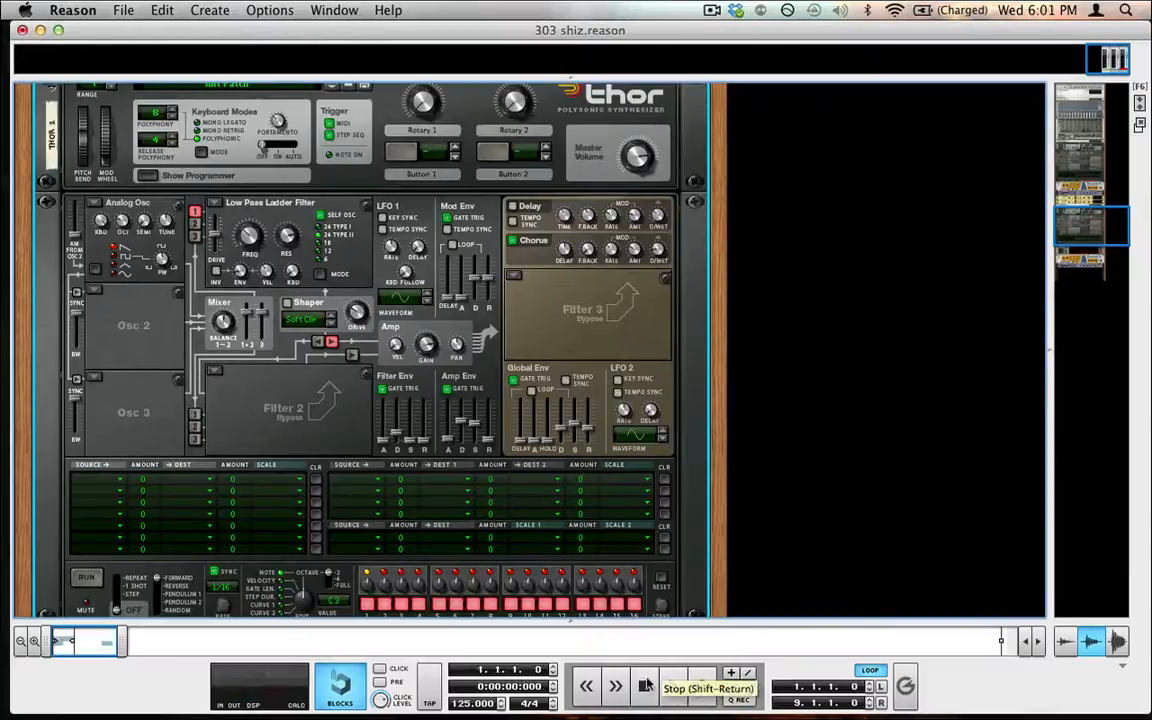
pyautogui.scroll(-6, 490, 259)
pyautogui.scroll(7, 545, 295)
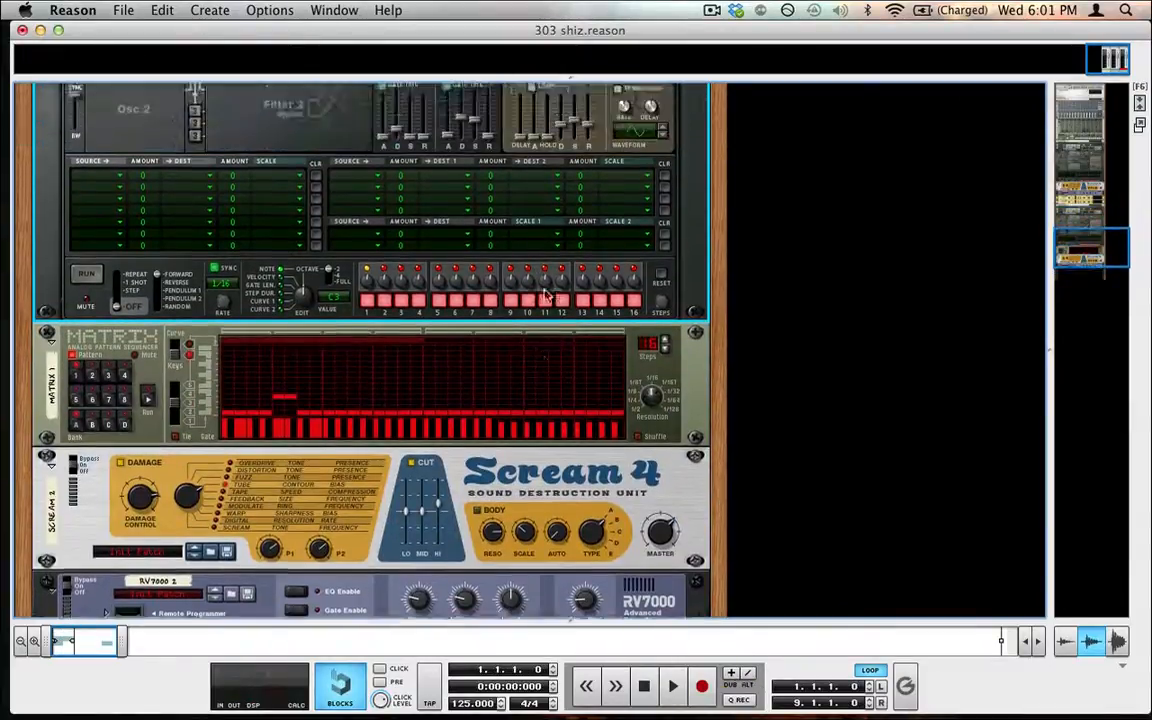